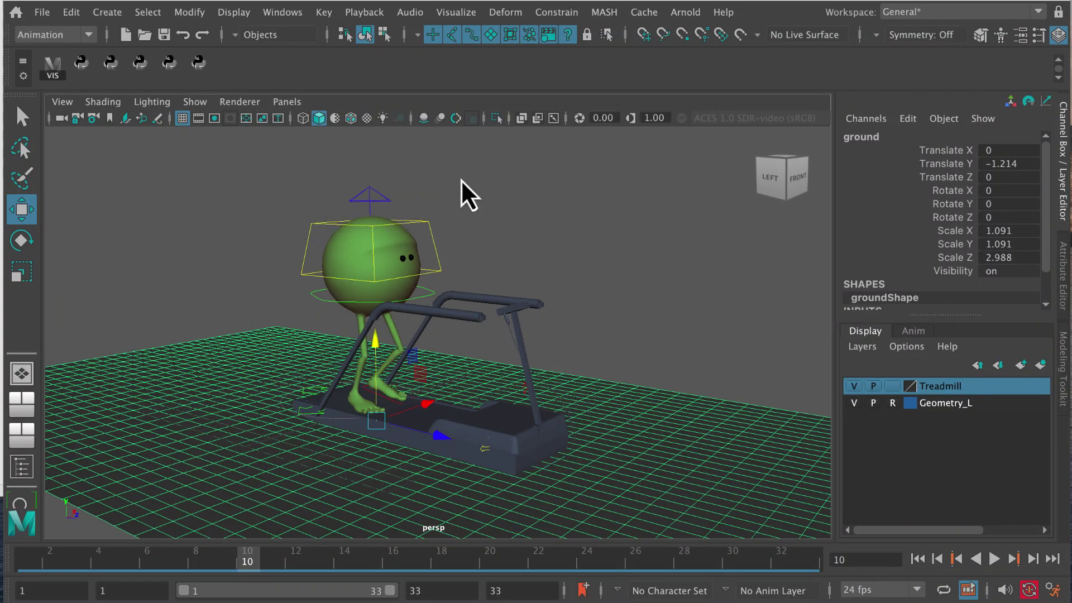
Step: Clear the selection, view the character and treadmill from the side, and play back the walk animation
click(516, 226)
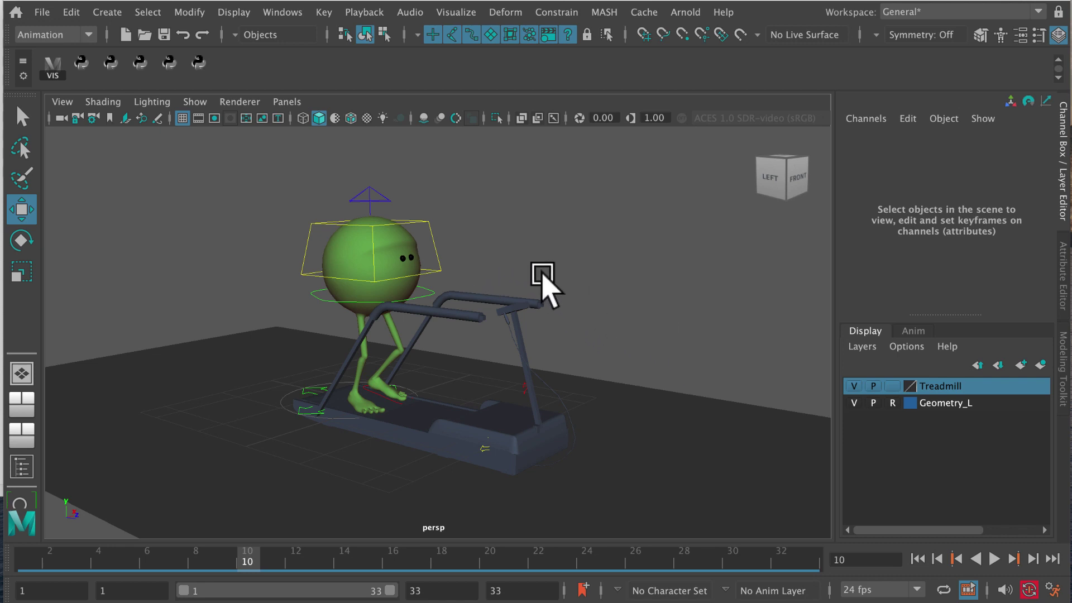
alt+drag(537, 292, 552, 285)
alt+right_drag(538, 300, 567, 299)
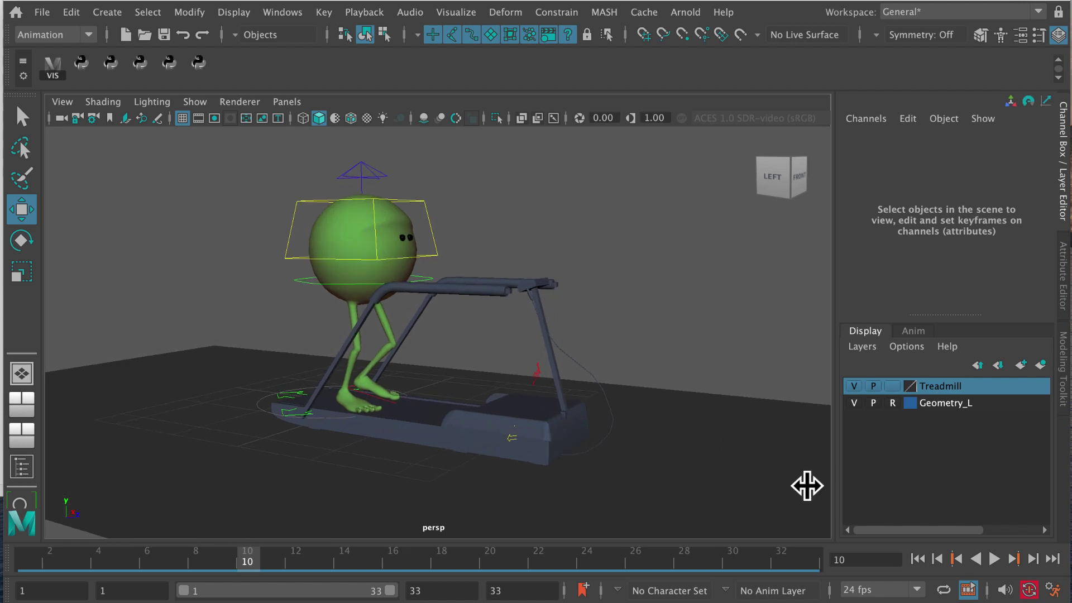
click(994, 559)
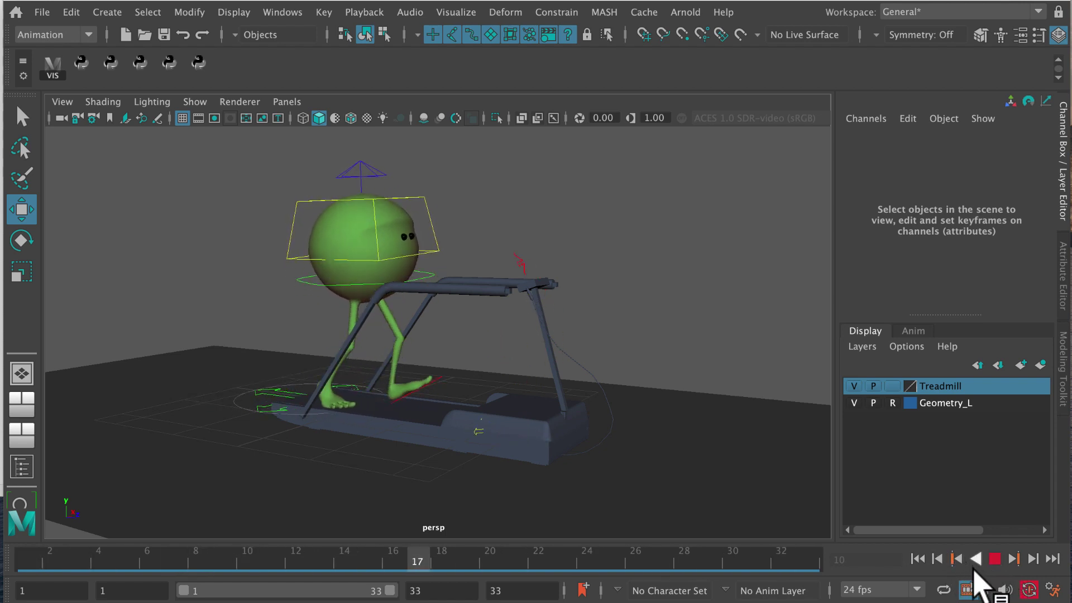
click(995, 558)
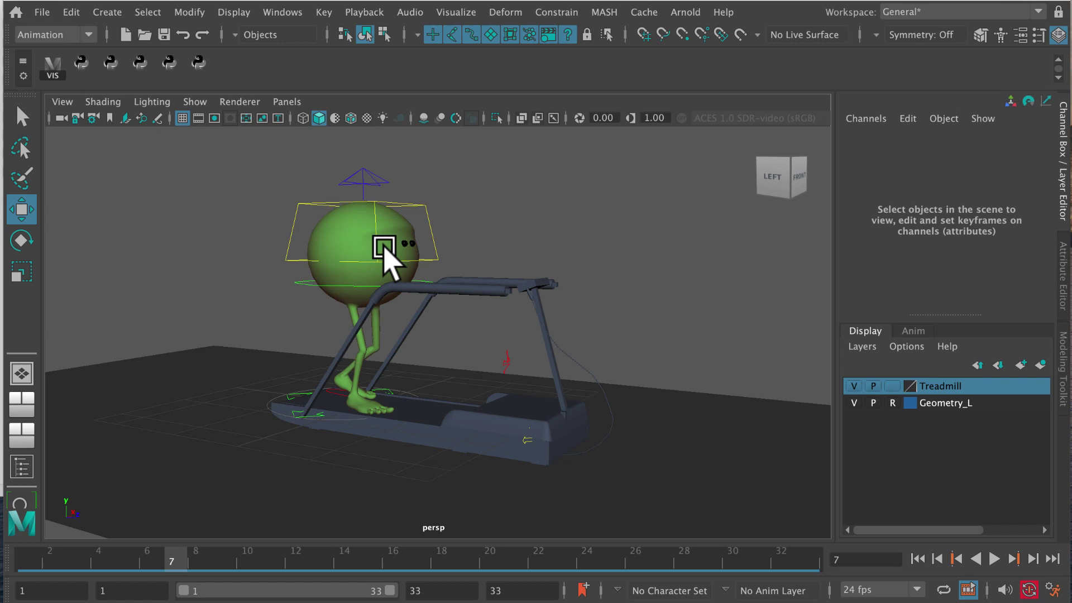
Step: Identify the ground plane and the treadmill in the viewport, and select the ground in the Outliner
click(207, 413)
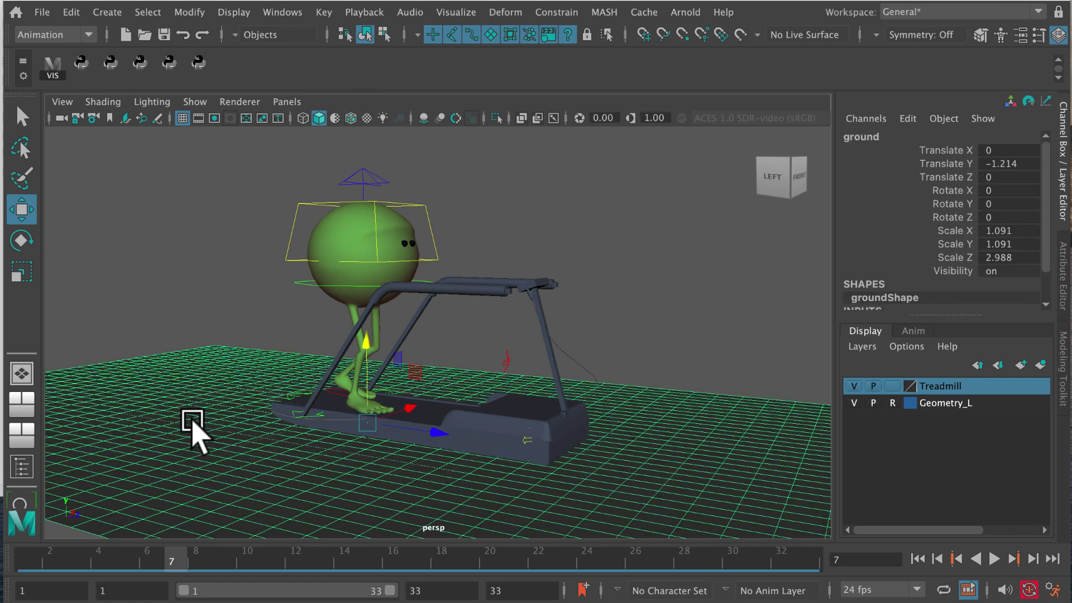
click(533, 266)
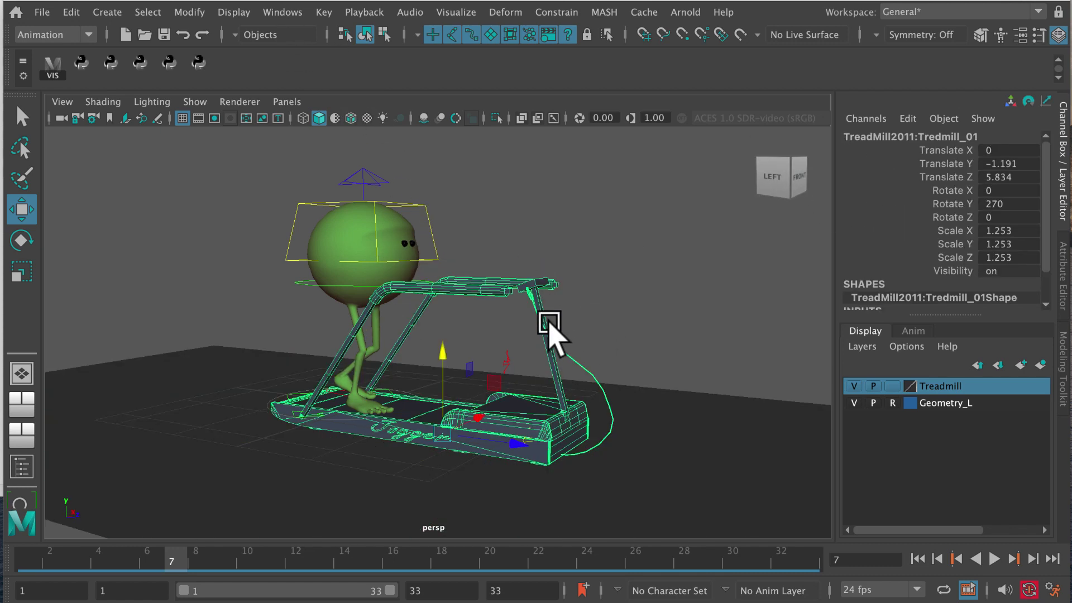
click(282, 13)
click(325, 218)
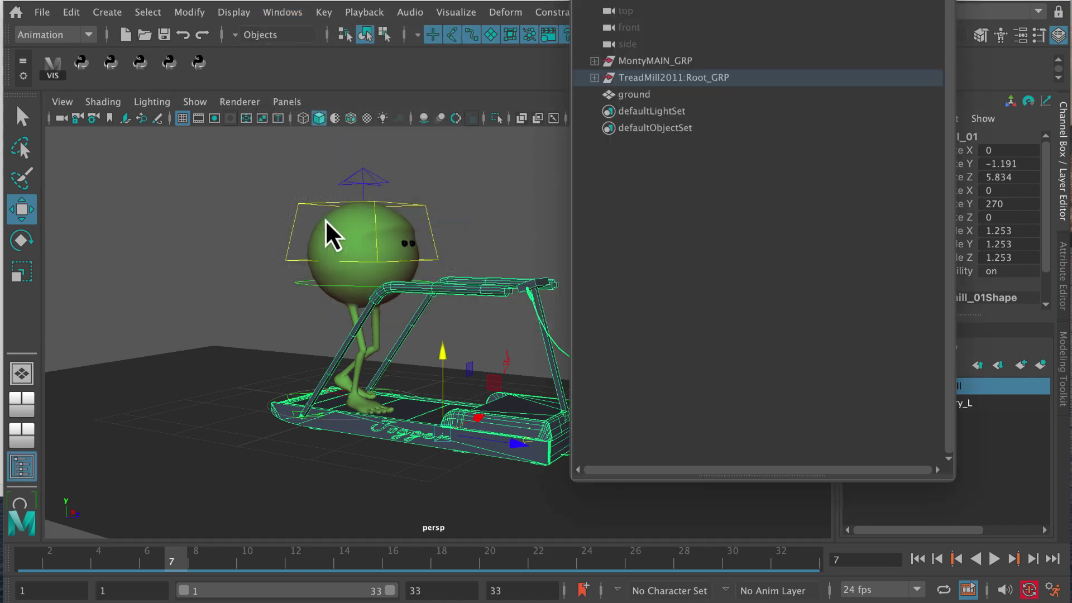
click(651, 94)
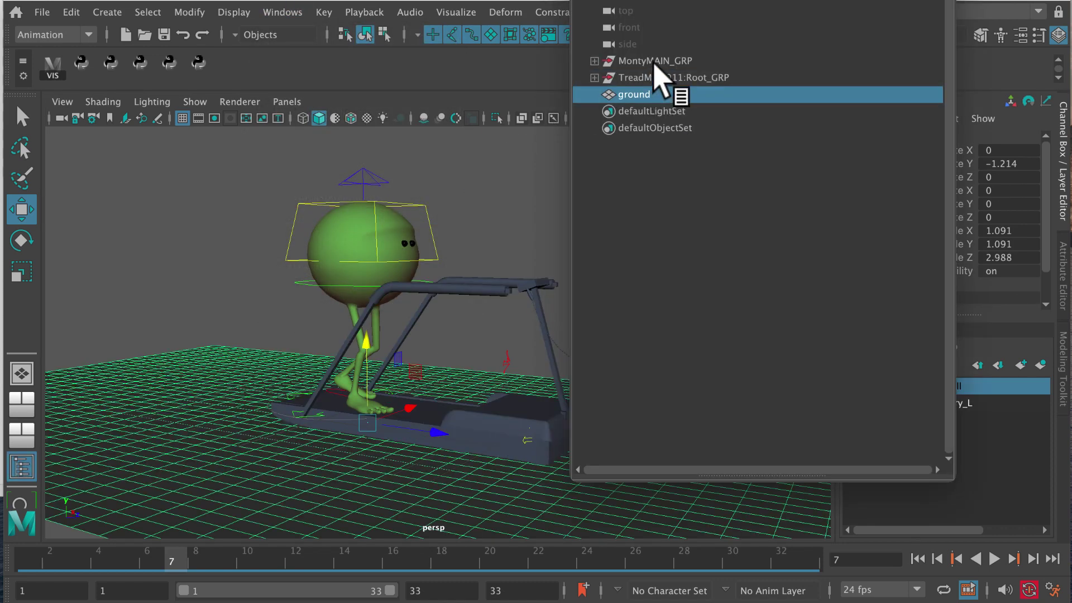
drag(690, 1, 589, 90)
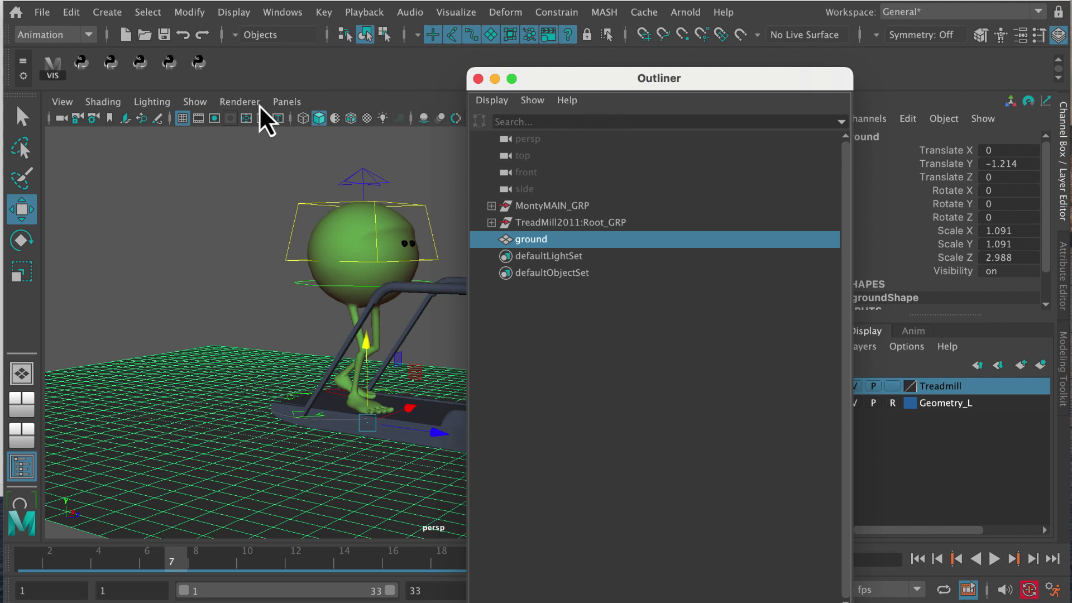
Step: Switch to the Rendering menu set and close the Outliner
click(88, 36)
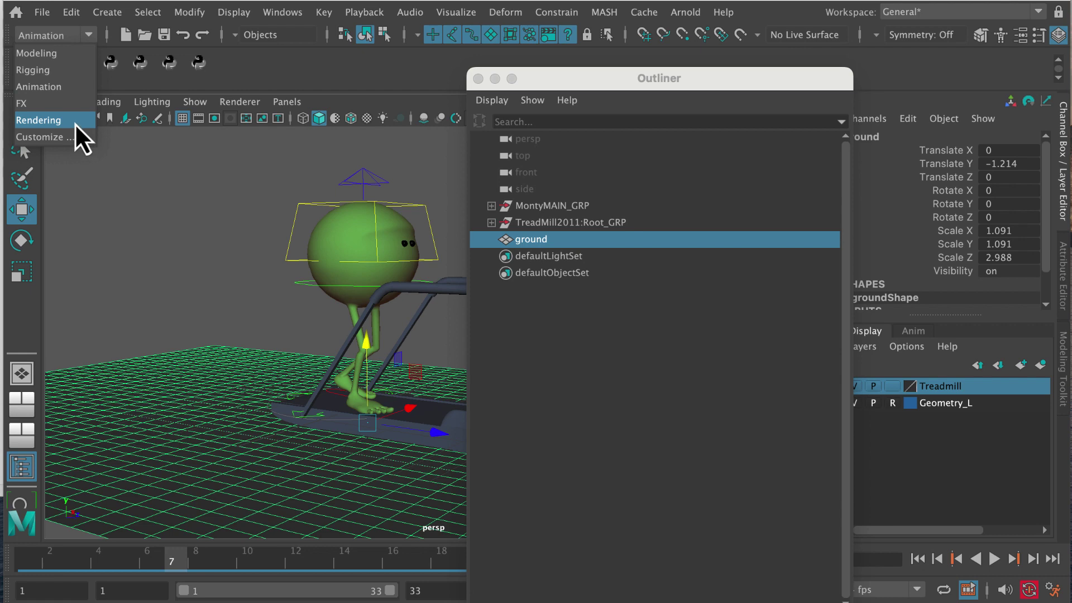
click(55, 120)
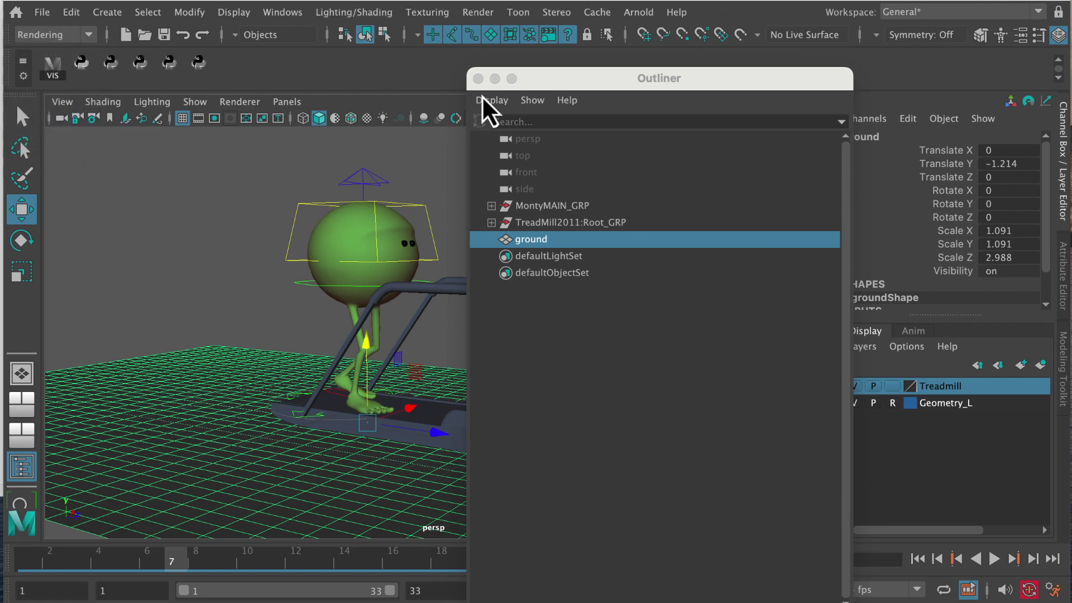
click(478, 79)
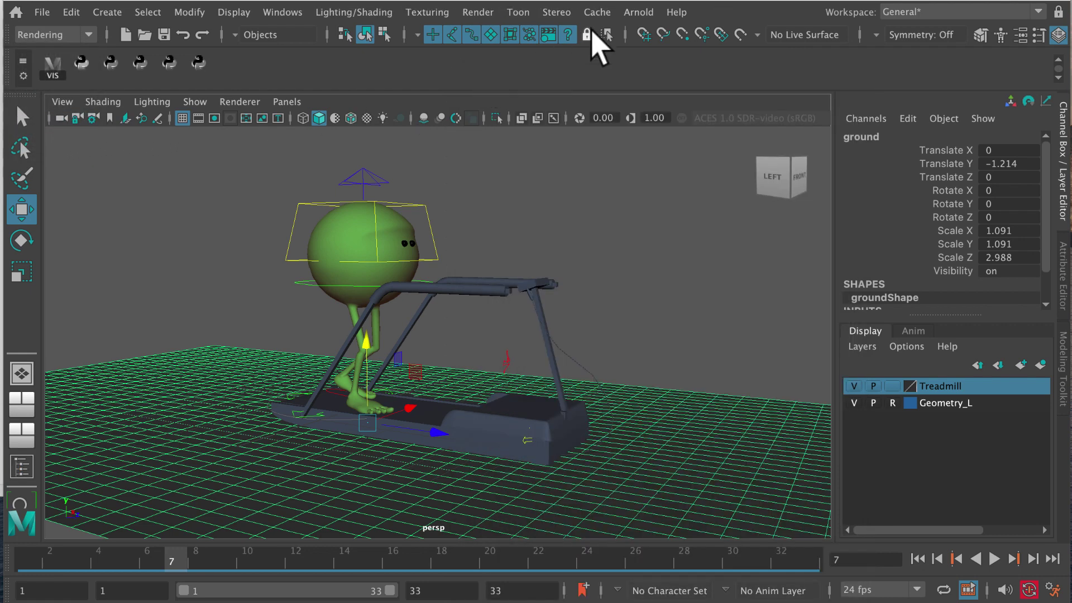
Step: Test-render the perspective view with Arnold and close the Arnold RenderView
click(639, 13)
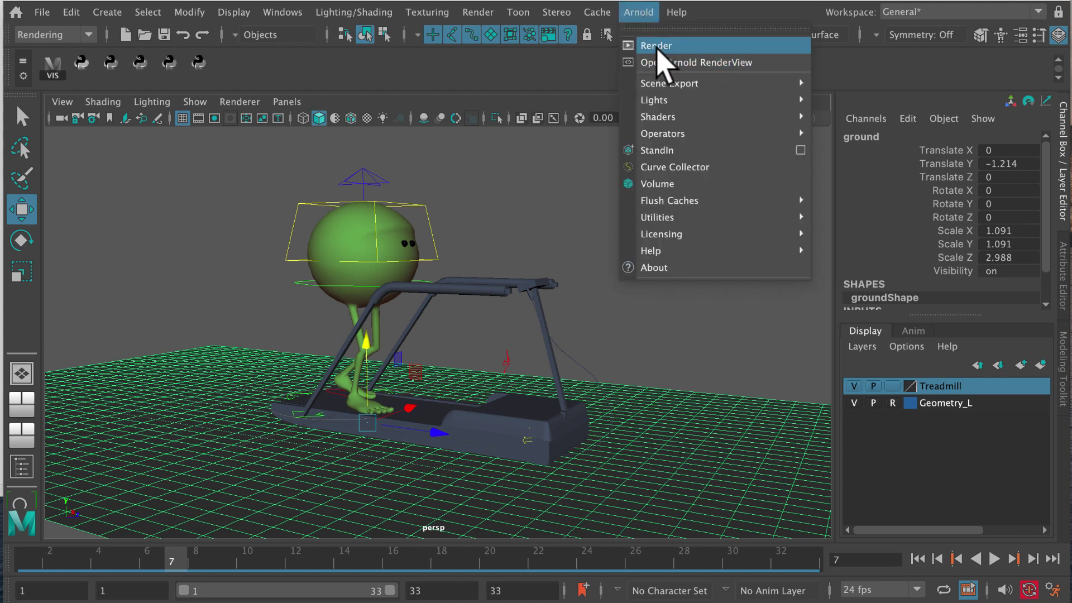
click(663, 54)
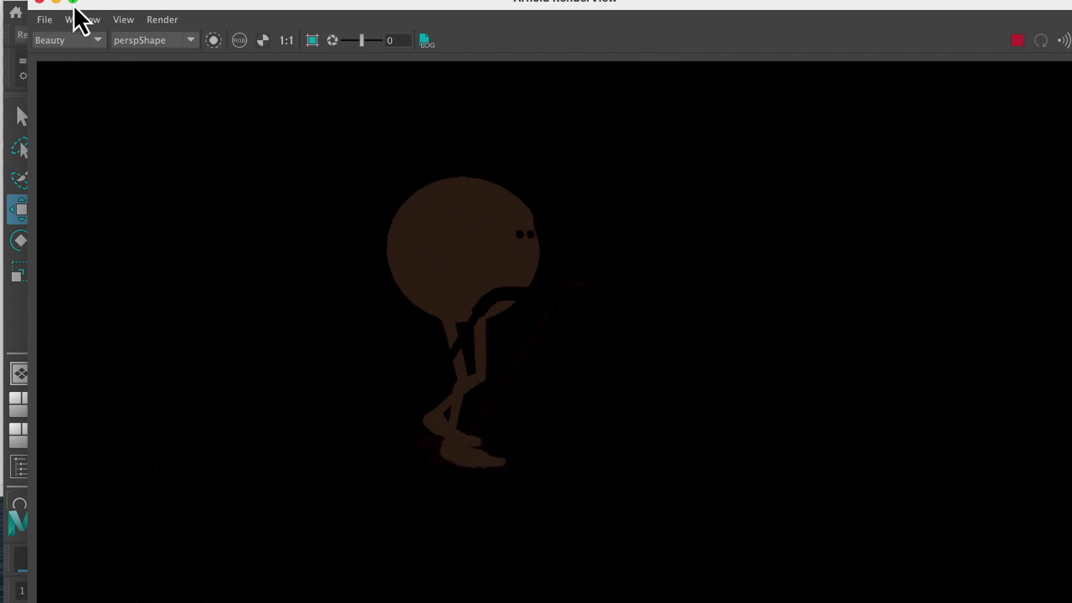
click(39, 2)
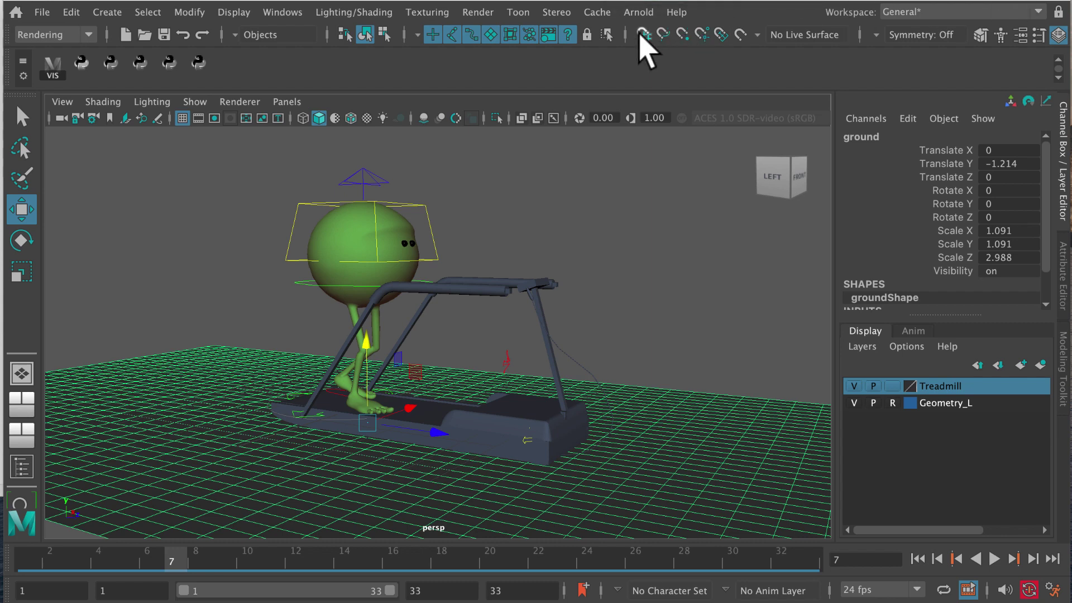
Step: Open the Render Settings for the Arnold Renderer and use the HD_720 image size preset
click(481, 13)
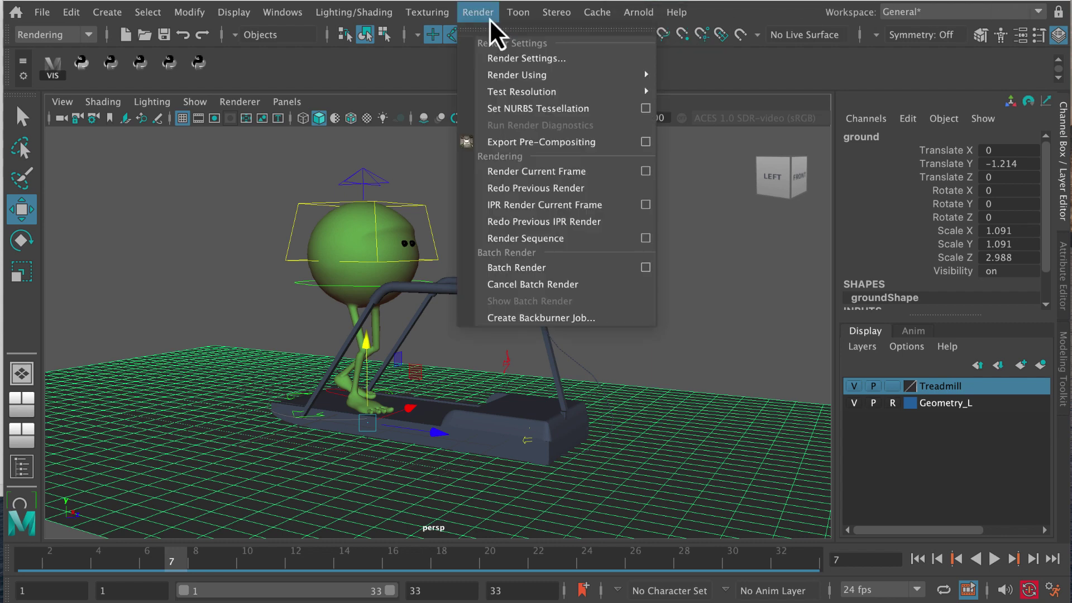
mouse_move(501, 76)
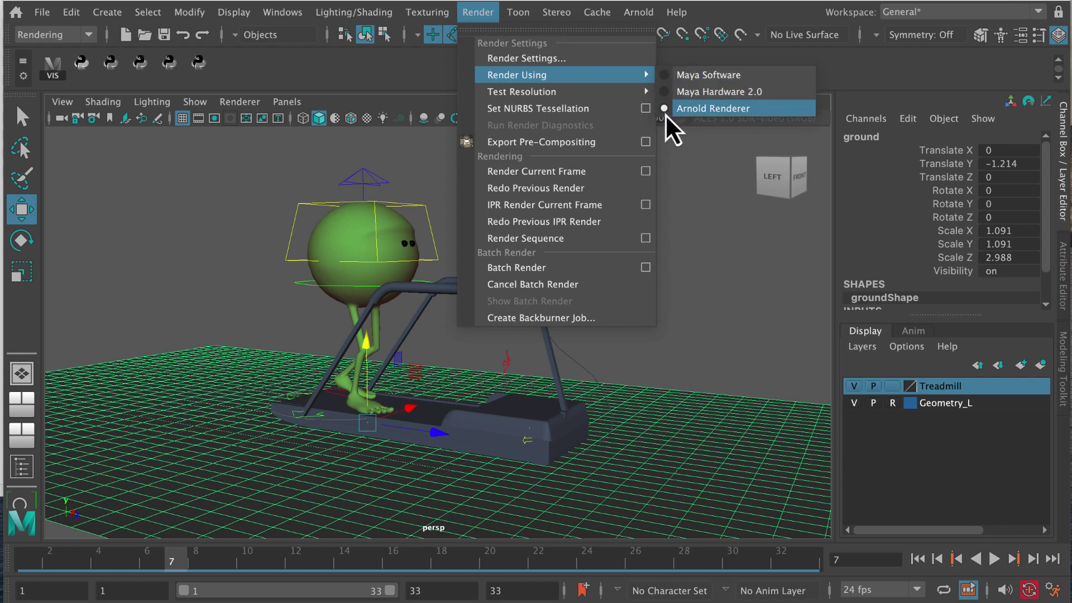
click(574, 58)
drag(610, 5, 550, 22)
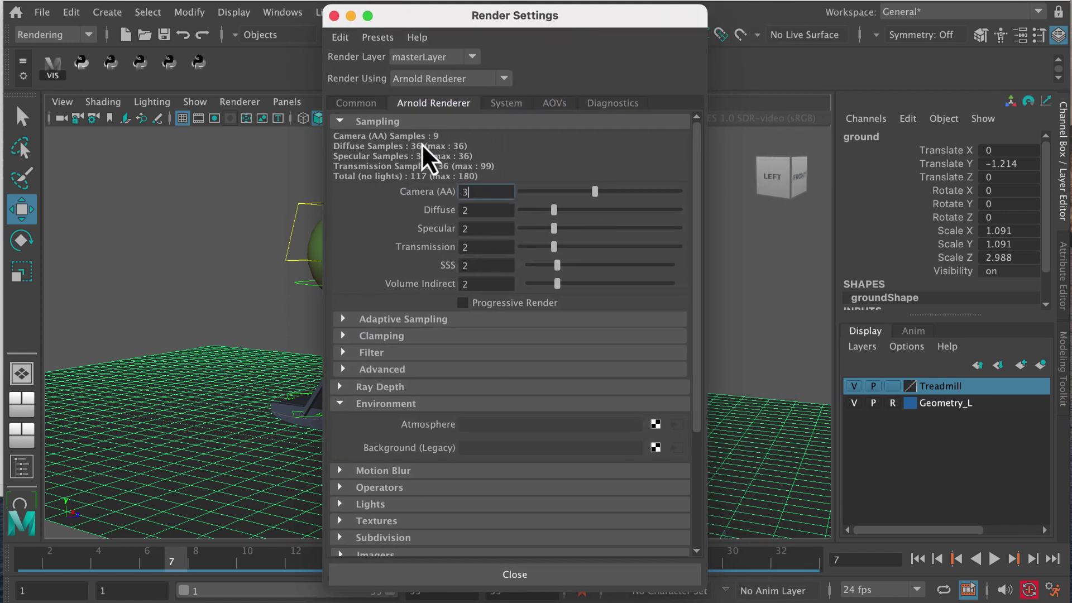
click(356, 104)
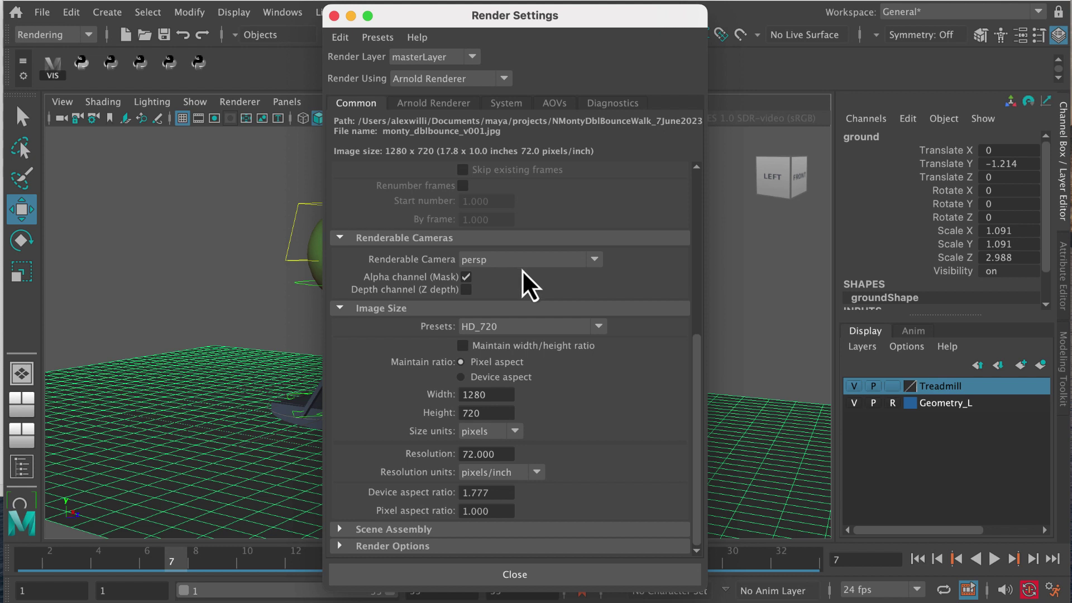
click(537, 330)
click(531, 410)
drag(695, 370, 691, 182)
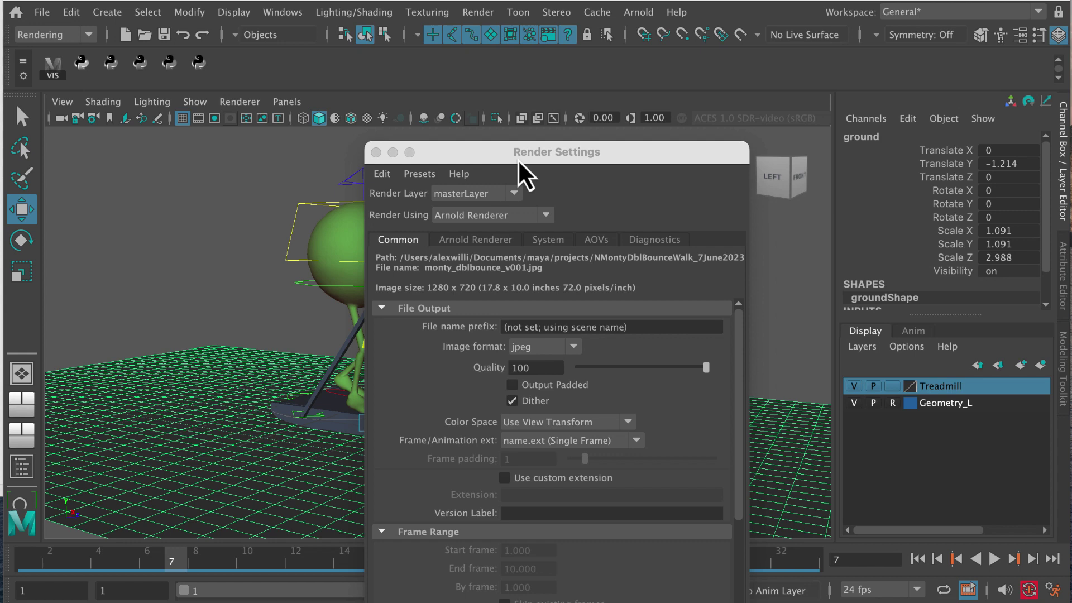
drag(542, 152, 567, 81)
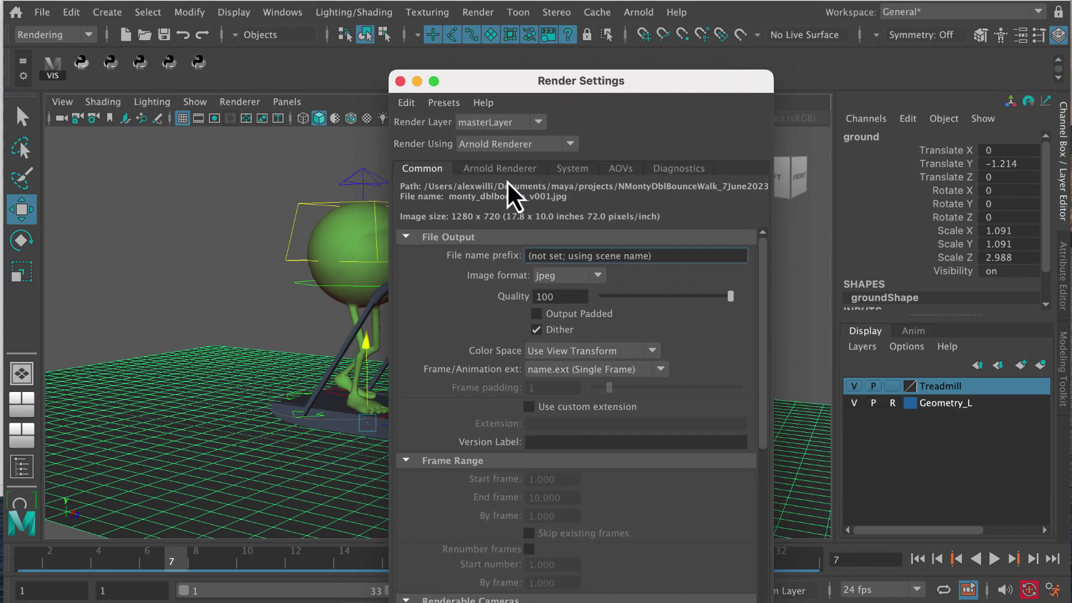
Step: Assign a new Sky Shader to Background (Legacy) in the Arnold Renderer's Environment settings
click(506, 173)
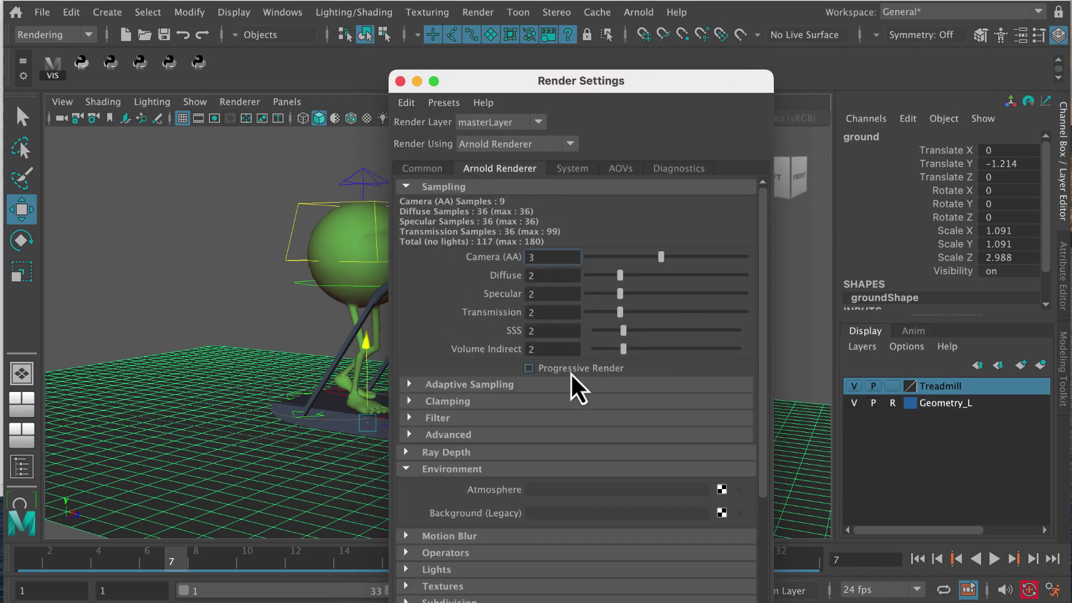
click(406, 468)
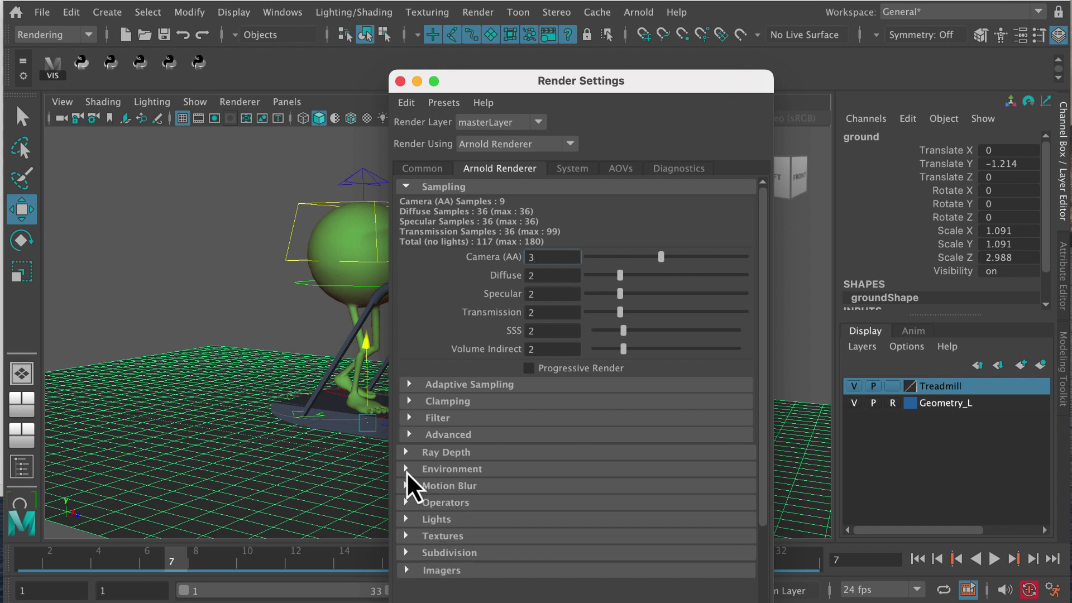
click(407, 470)
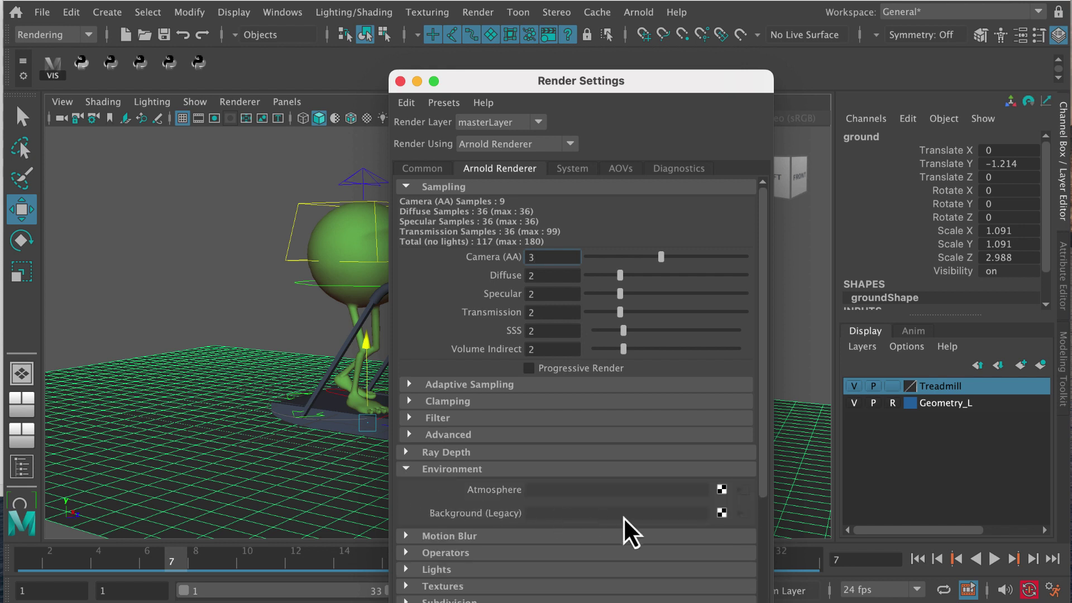
click(721, 512)
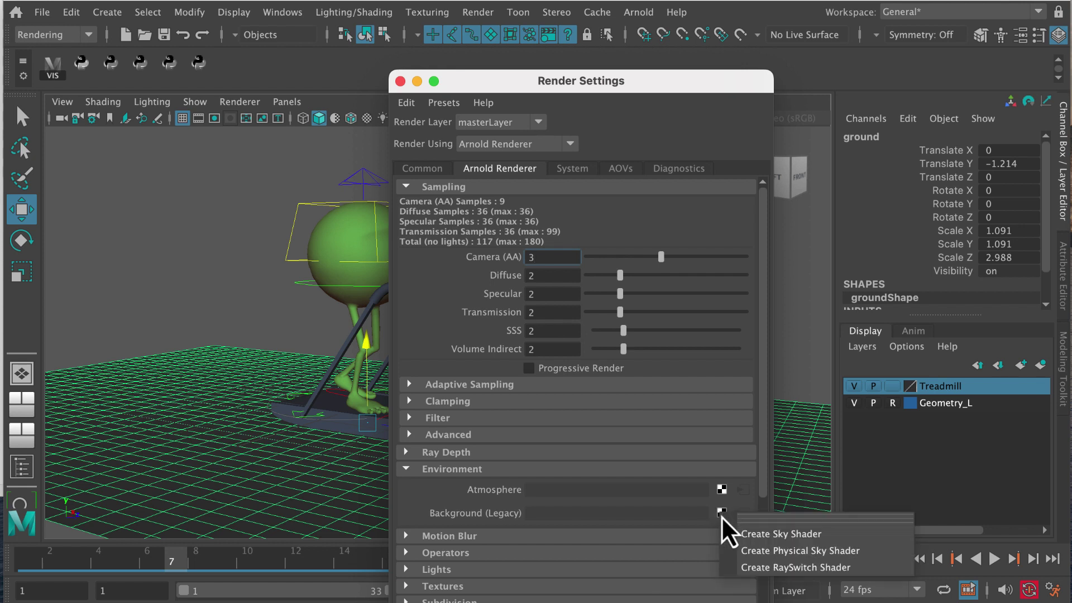
click(756, 534)
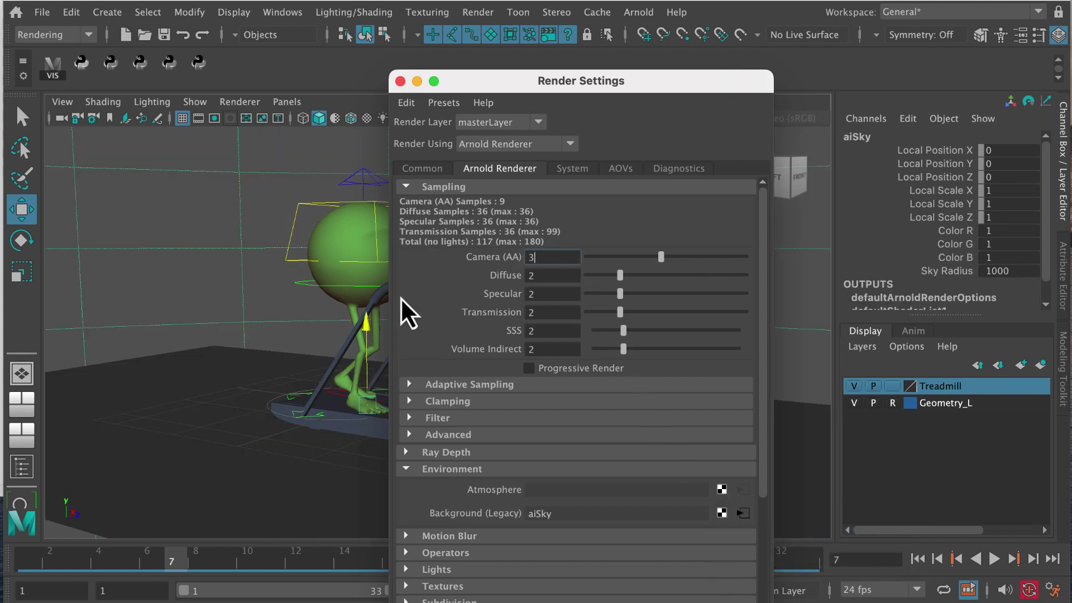
Step: Examine the sky sphere surrounding the treadmill scene in the viewport, and close the Render Settings
drag(536, 70, 927, 142)
alt+right_drag(476, 259, 419, 335)
alt+middle_drag(420, 335, 431, 402)
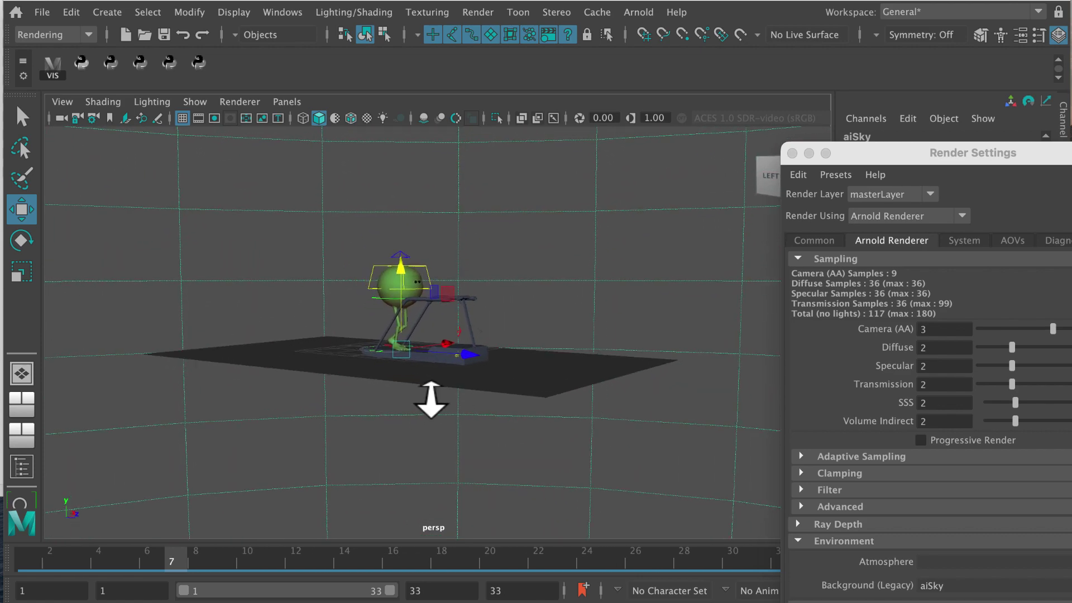
alt+right_drag(430, 402, 473, 383)
alt+middle_drag(473, 382, 519, 412)
alt+right_drag(519, 411, 495, 406)
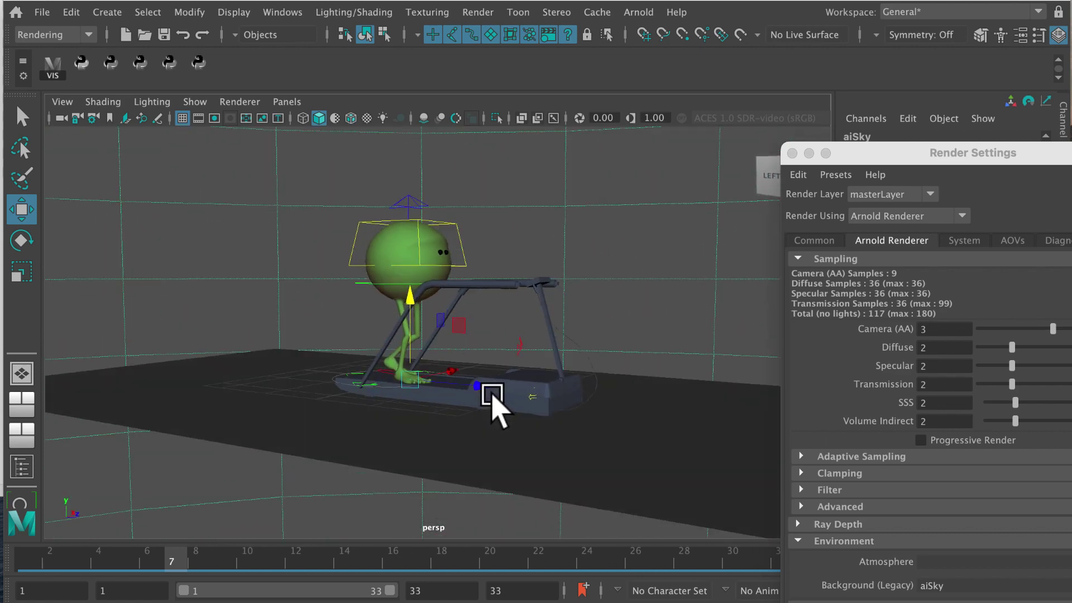
drag(923, 154, 777, 62)
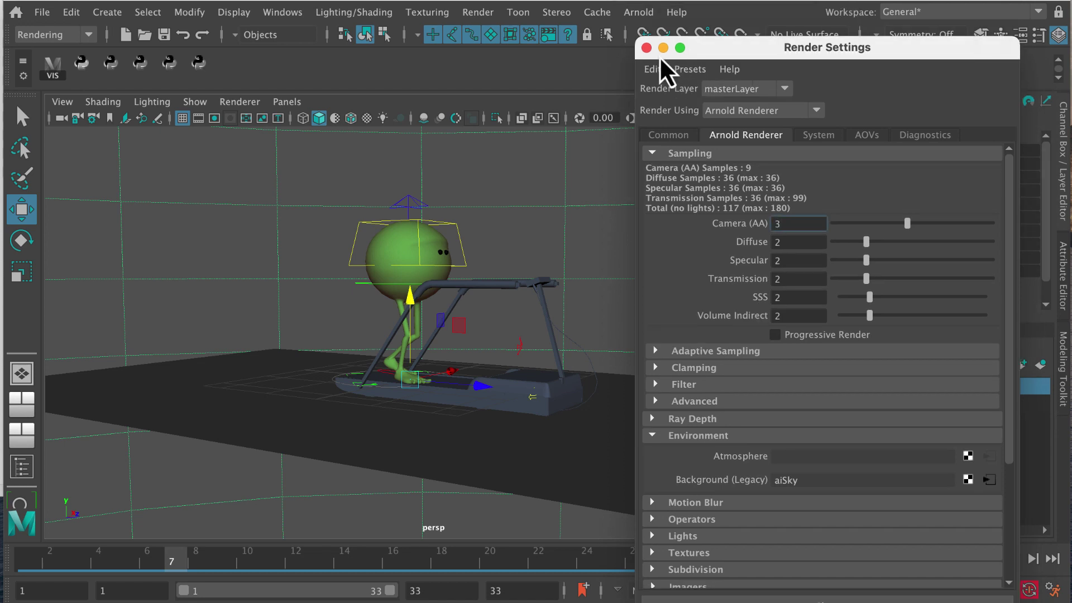
click(646, 48)
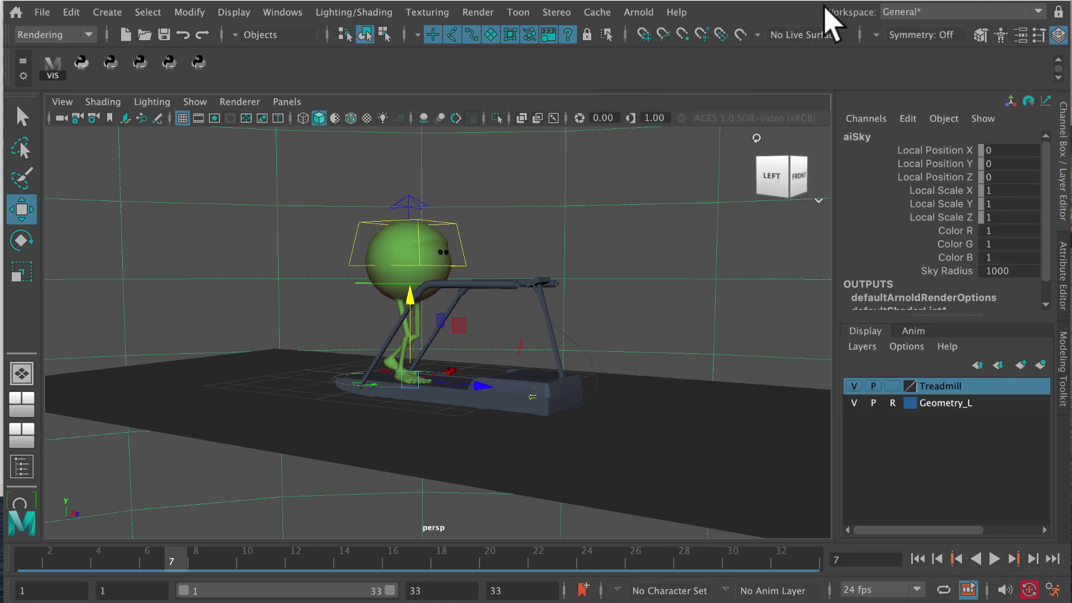
Step: Widen the program window to reach the render tools, render the current frame, and restore the window's width
drag(838, 1, 780, 5)
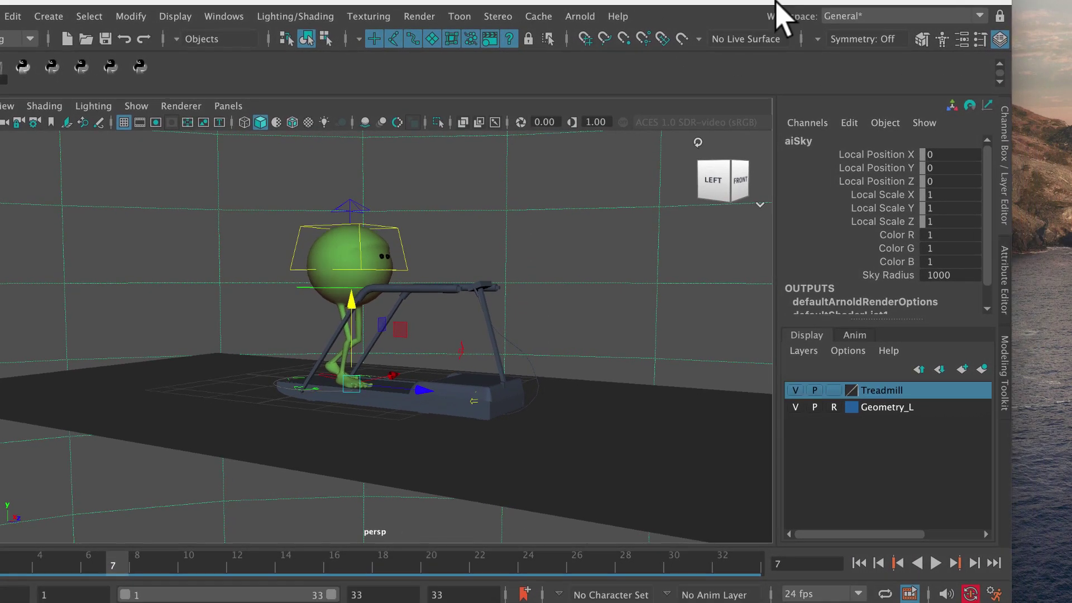
drag(1010, 89, 1071, 86)
drag(869, 323, 936, 323)
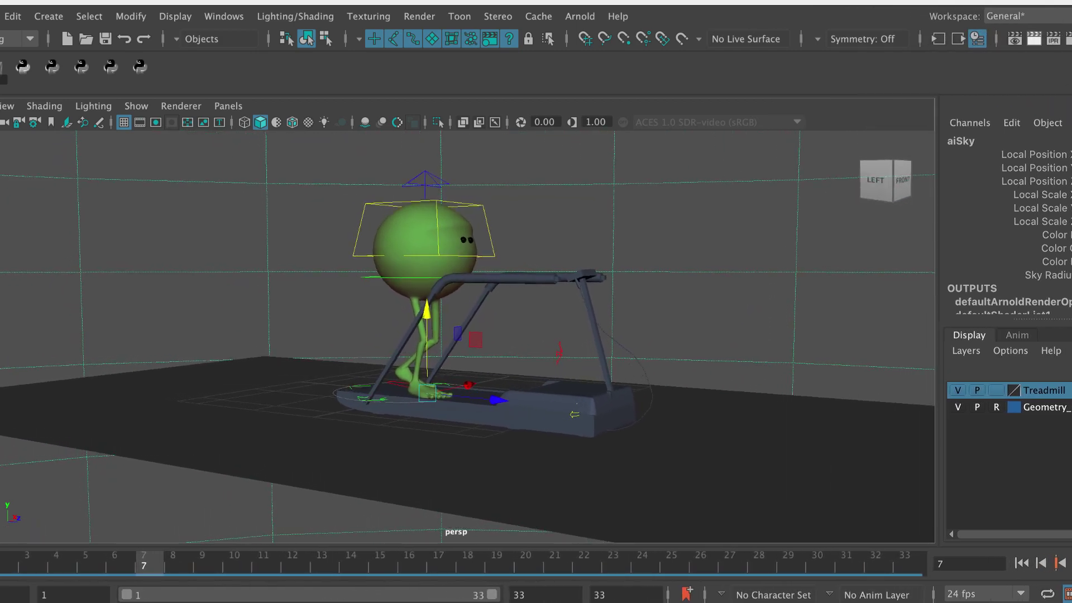
click(1035, 41)
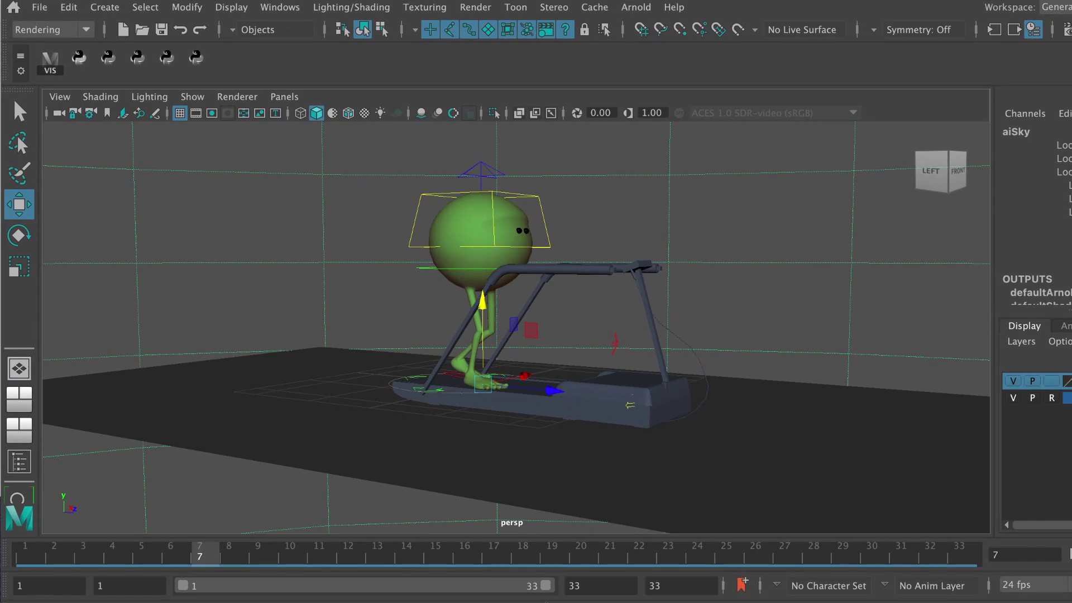
drag(1071, 104, 1066, 104)
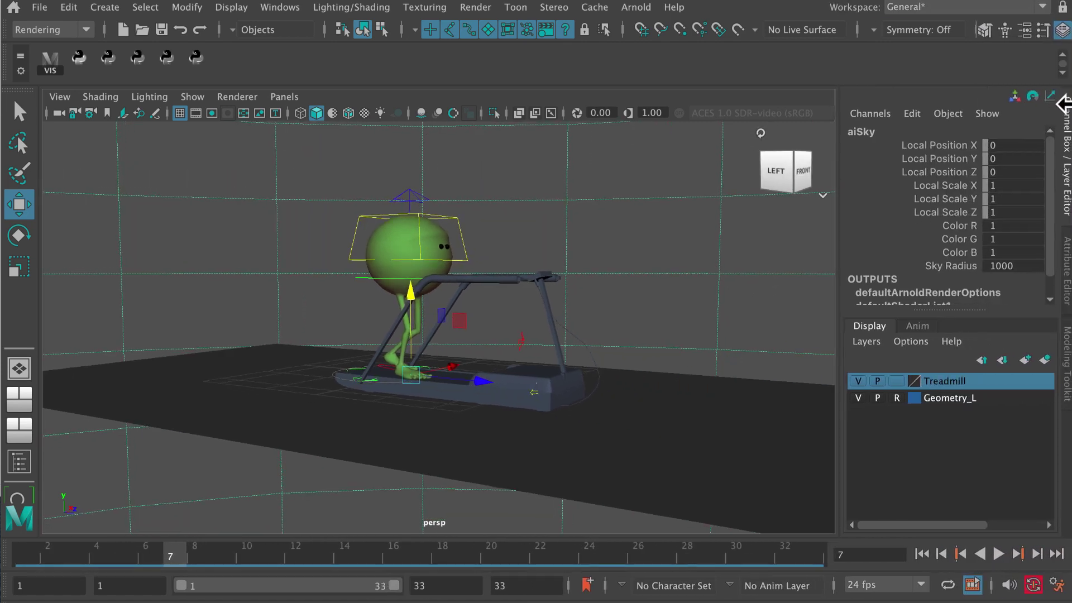
Step: Select the sky's transform1 in the Outliner, set the aiSky colour to a pale blue, and render the current frame
click(286, 7)
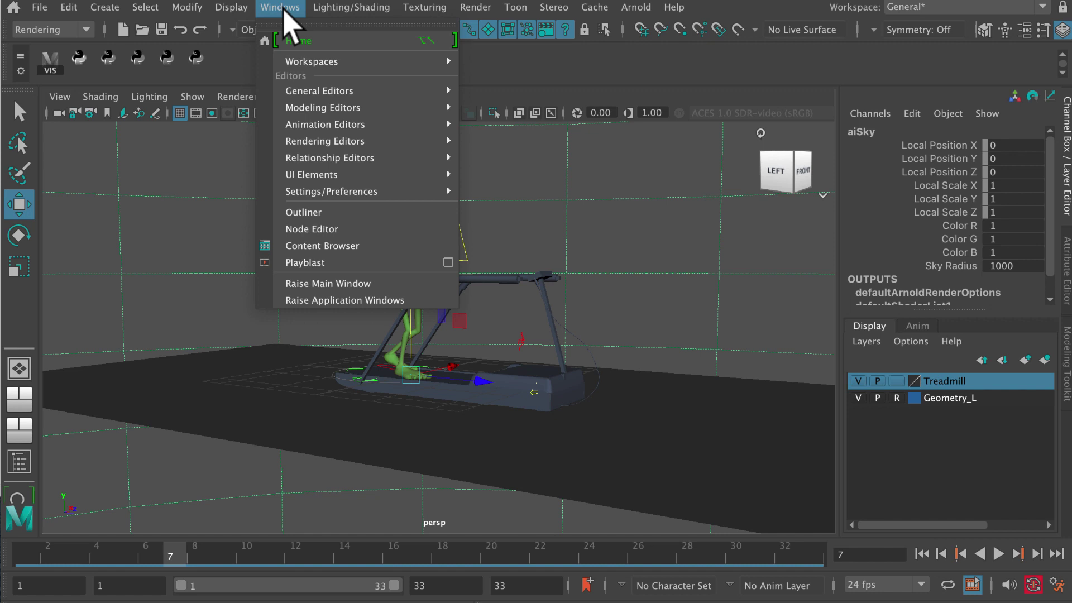
click(316, 210)
drag(522, 256, 555, 254)
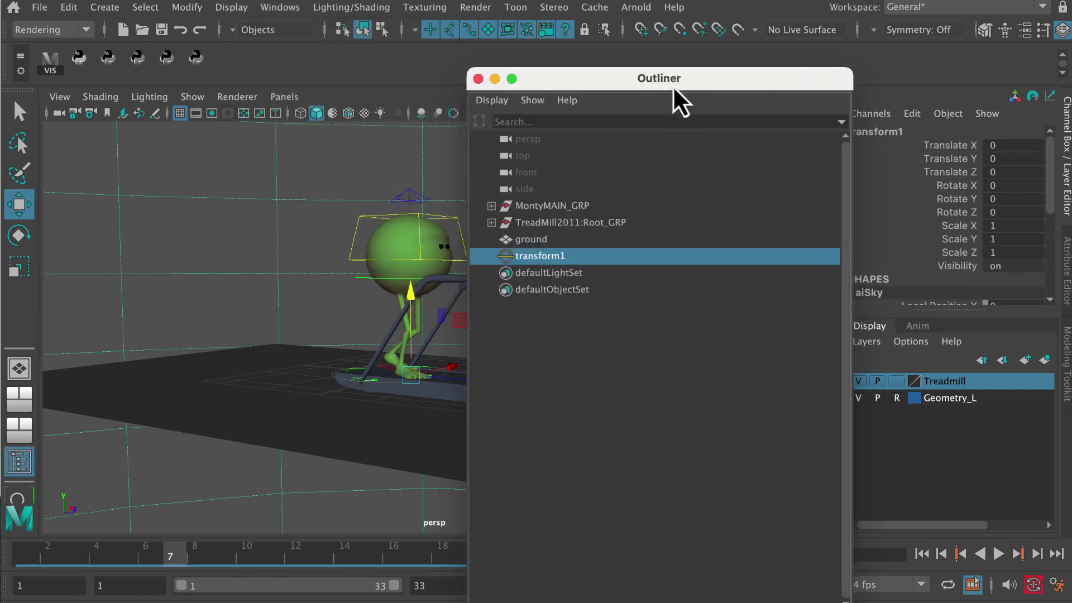
drag(672, 83, 408, 81)
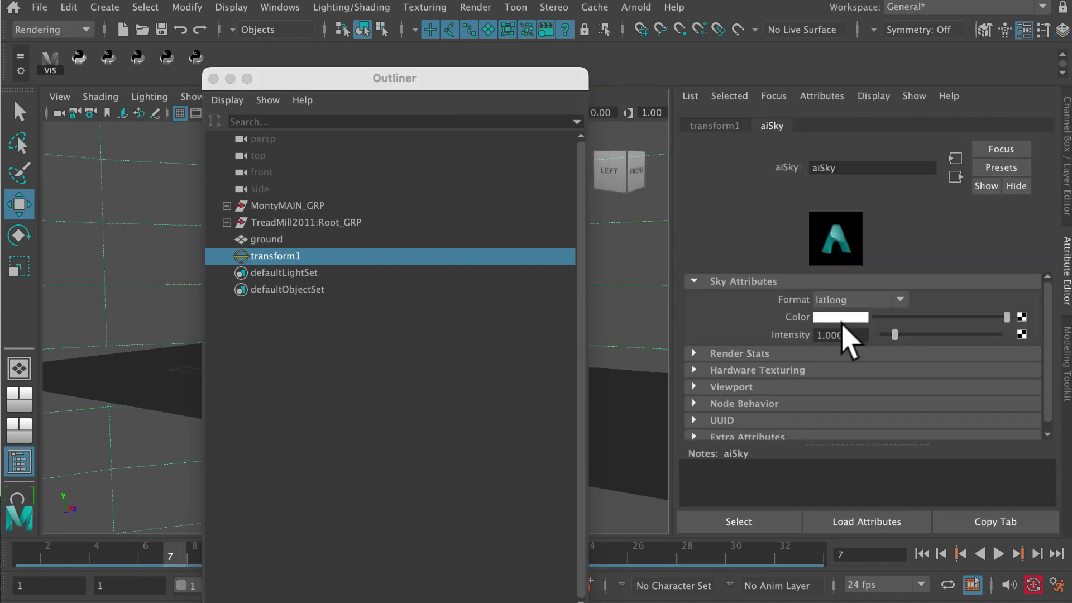
click(844, 319)
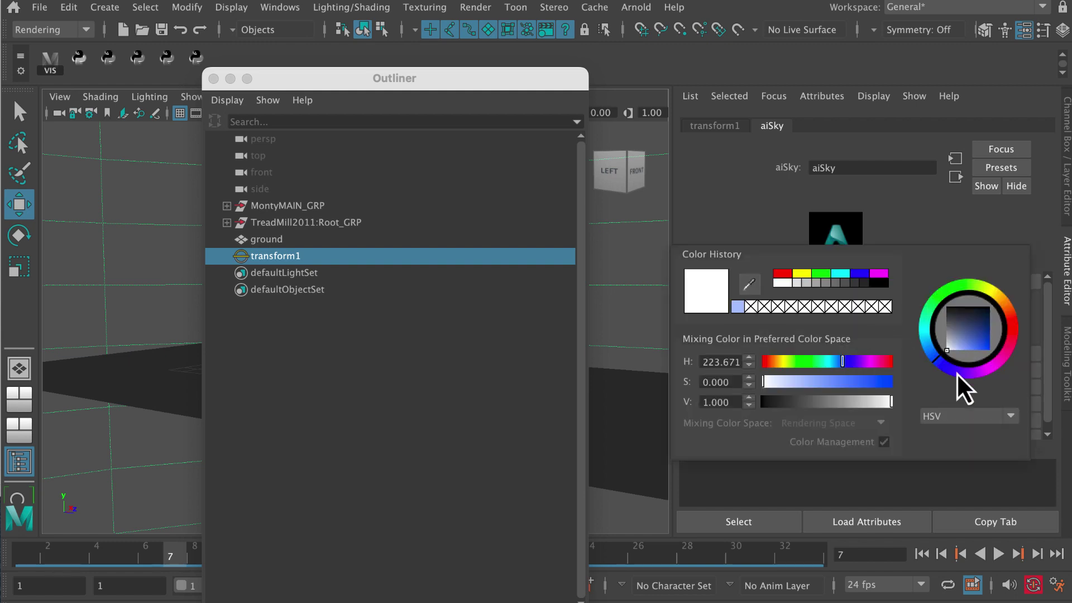
drag(953, 345, 953, 352)
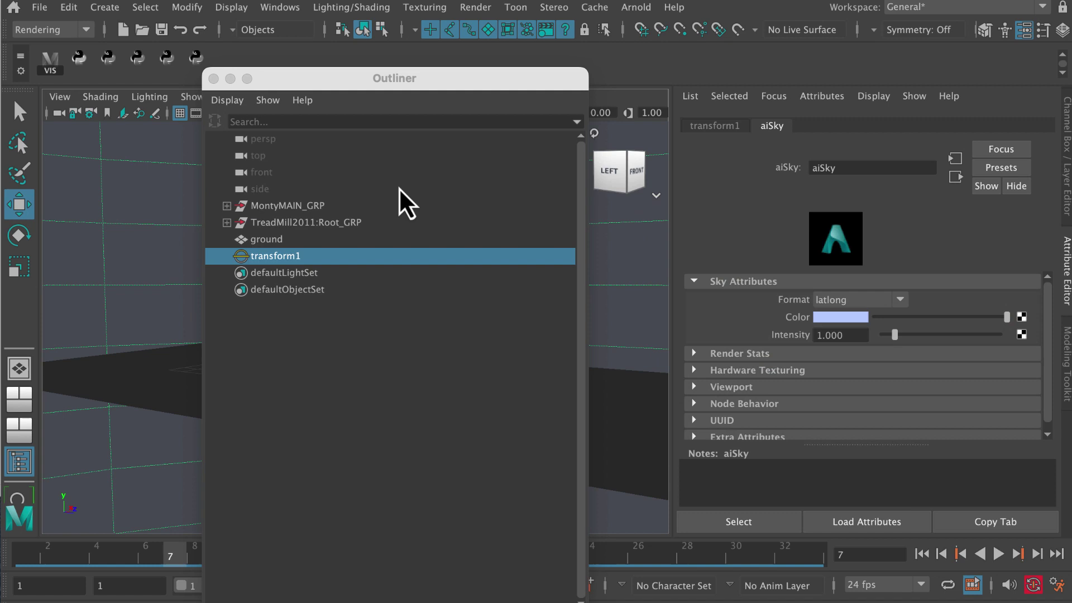
click(213, 79)
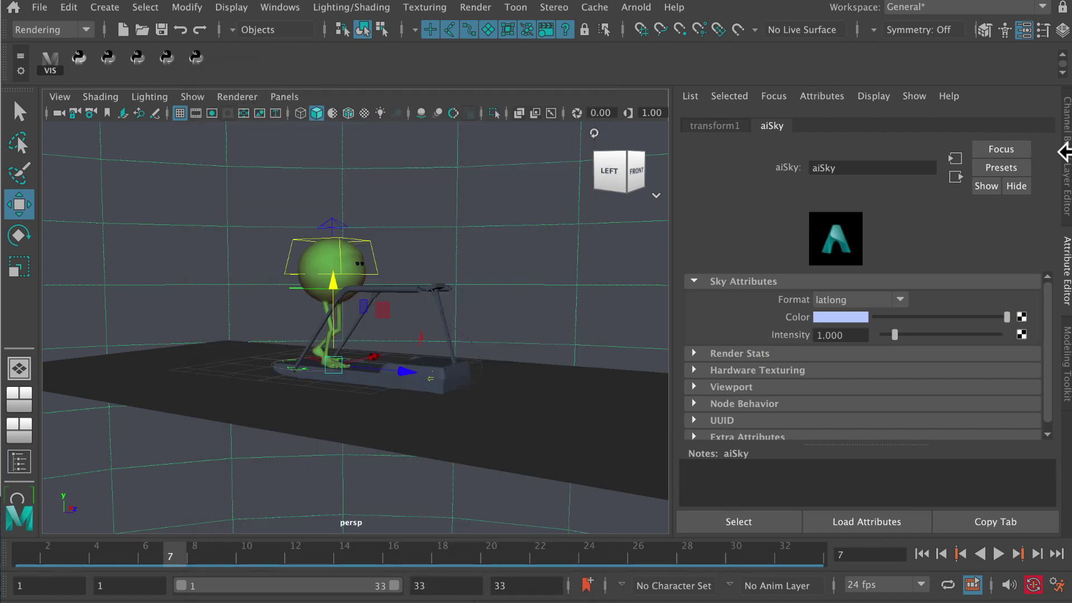
drag(1067, 155, 1071, 156)
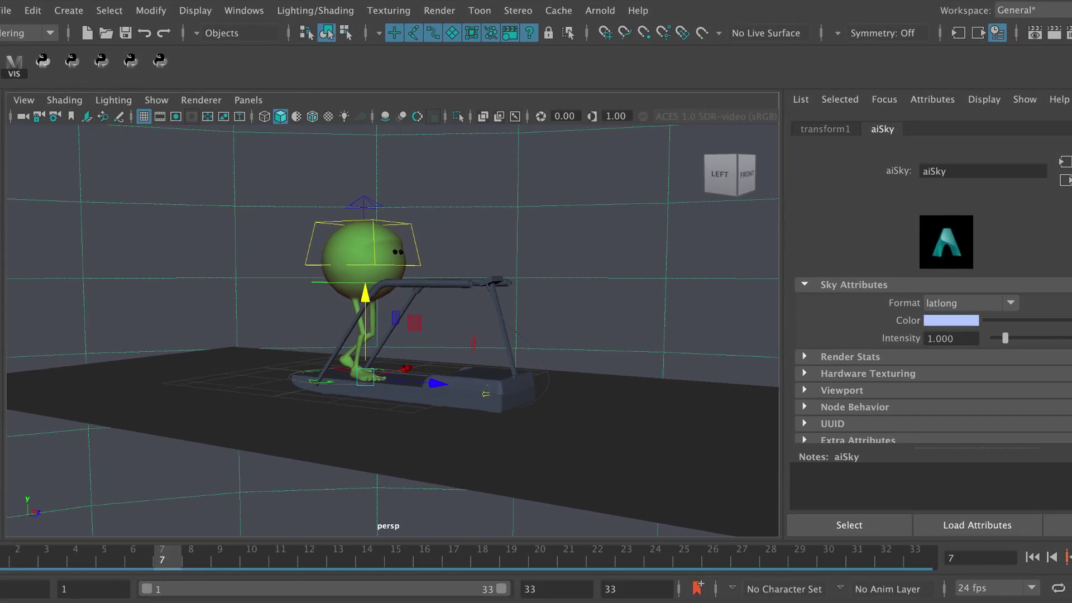
click(1054, 37)
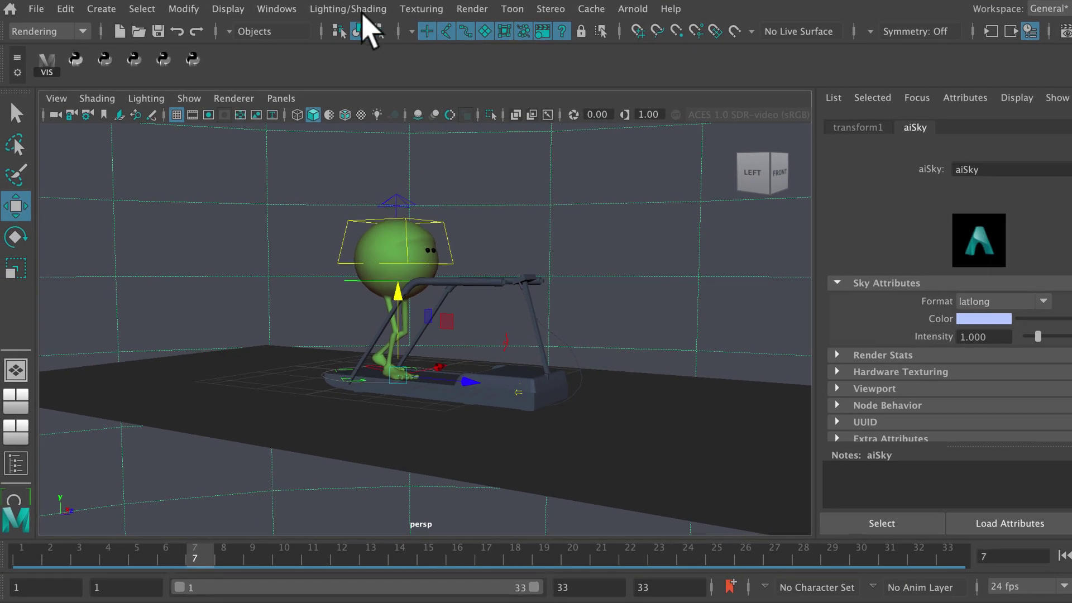
Step: Create a directional light in the treadmill scene
click(101, 8)
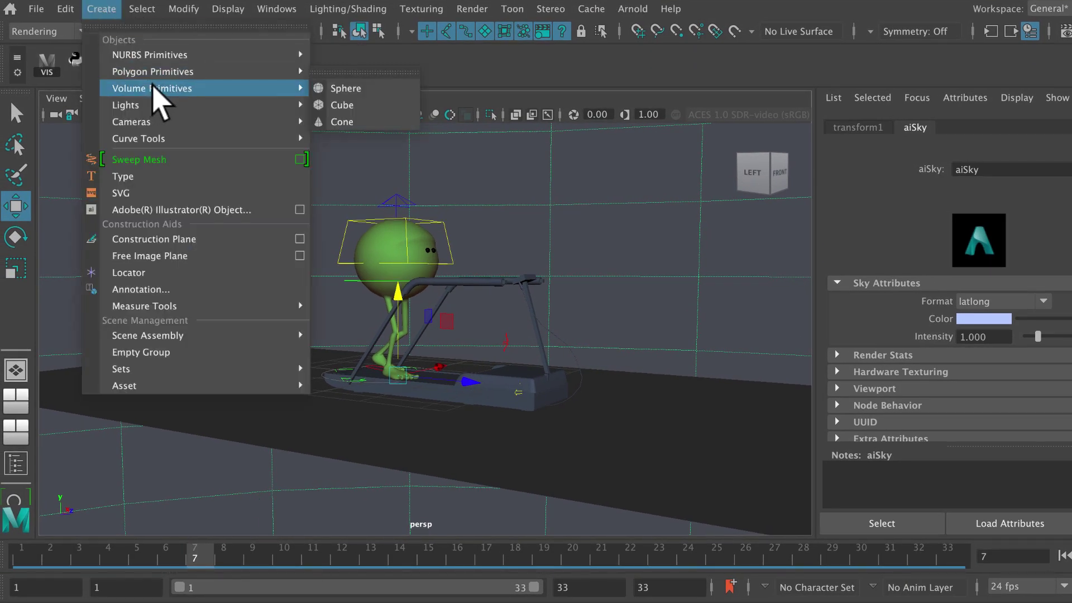
mouse_move(158, 105)
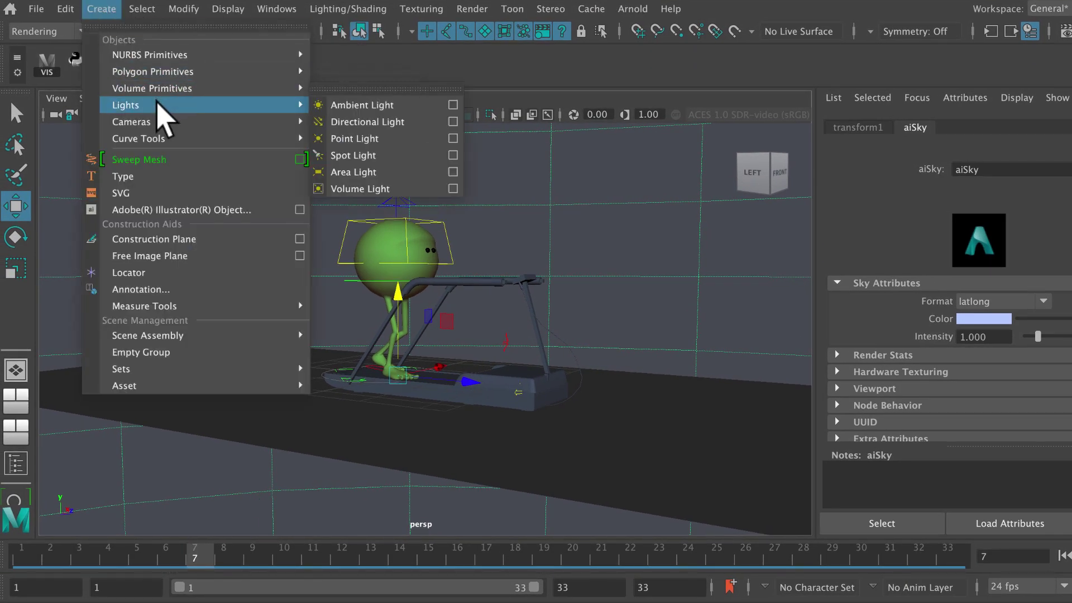
click(344, 126)
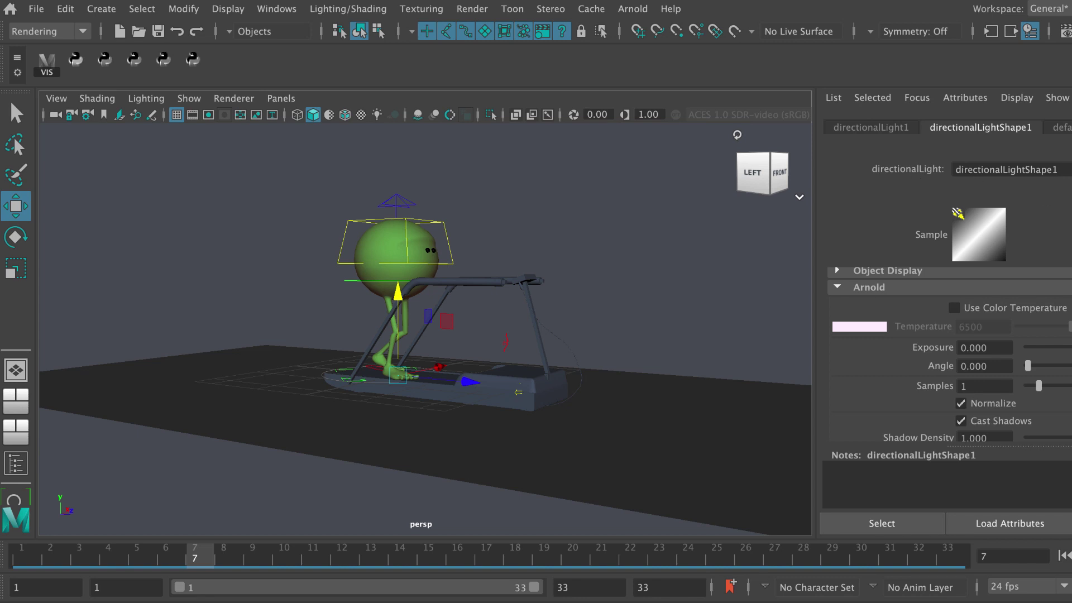
Step: Set the directional light's scale to 5 in X, Y and Z
drag(1071, 173, 1063, 173)
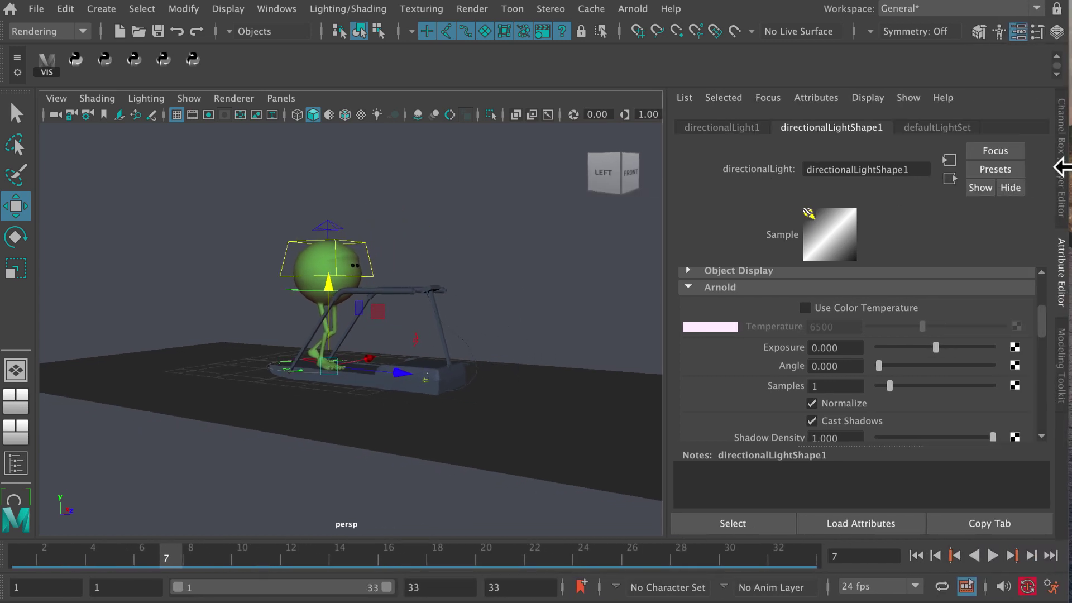
click(1061, 166)
double_click(894, 136)
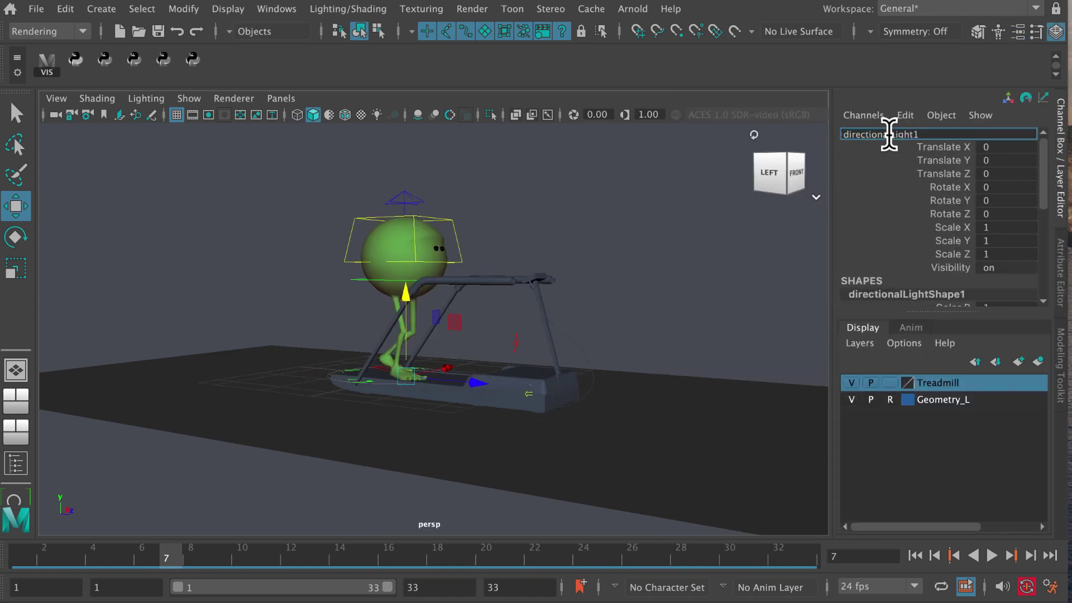
drag(885, 136, 852, 135)
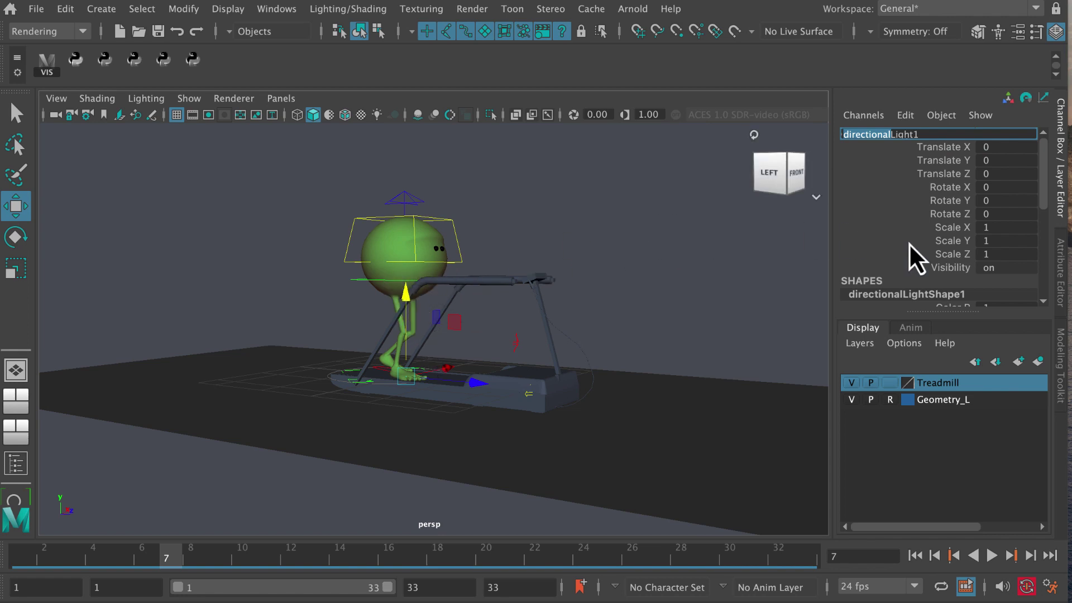
drag(957, 231, 955, 257)
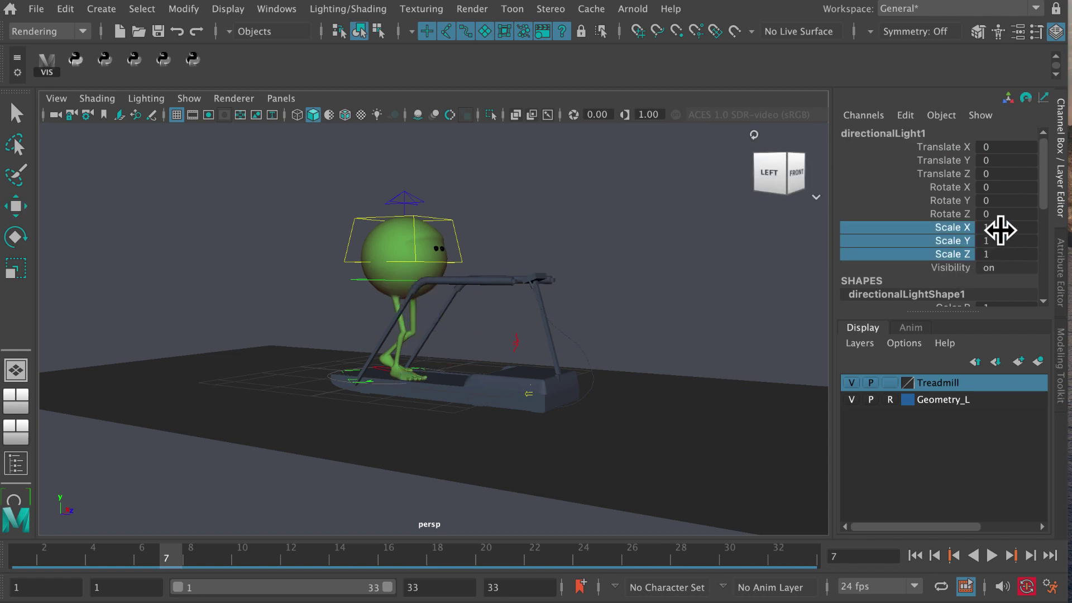
drag(999, 229, 1001, 254)
text(5)
key(Return)
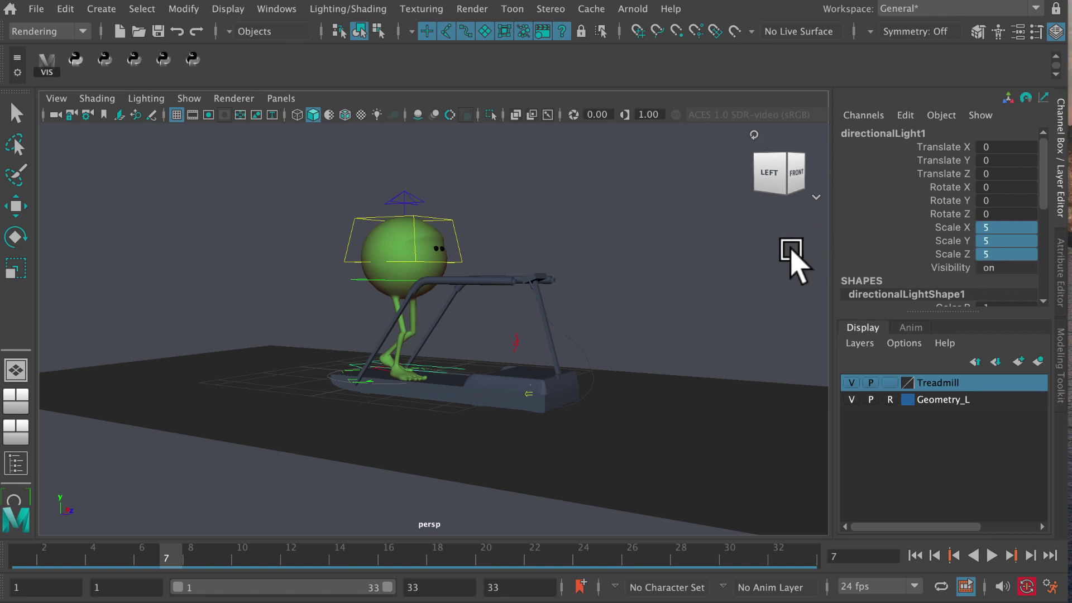
Step: Check which object types, including lights and cameras, are set to display in the viewport
click(188, 99)
key(alt+2)
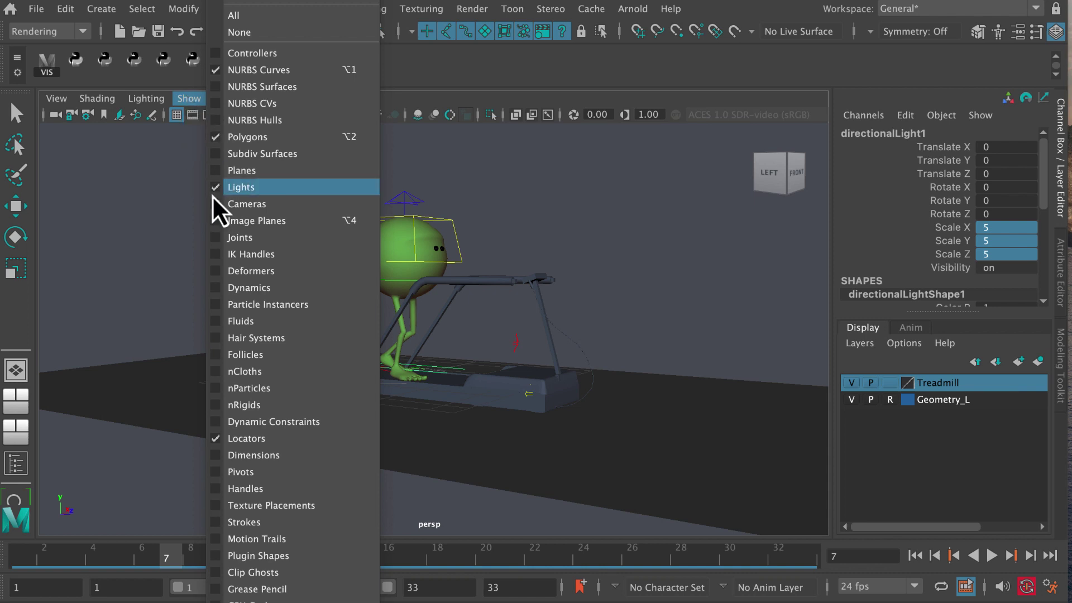
click(195, 96)
click(194, 96)
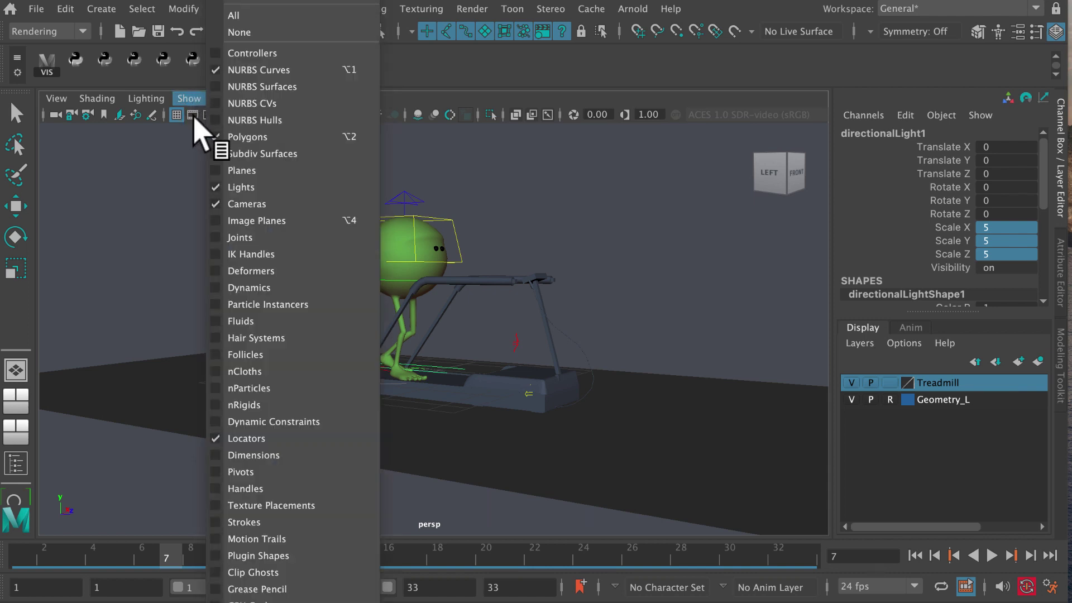
click(167, 173)
Step: Raise the directional light to about 16.6 in Y and rotate it to about -98, -12.6, 26.7 so it points down
key(w)
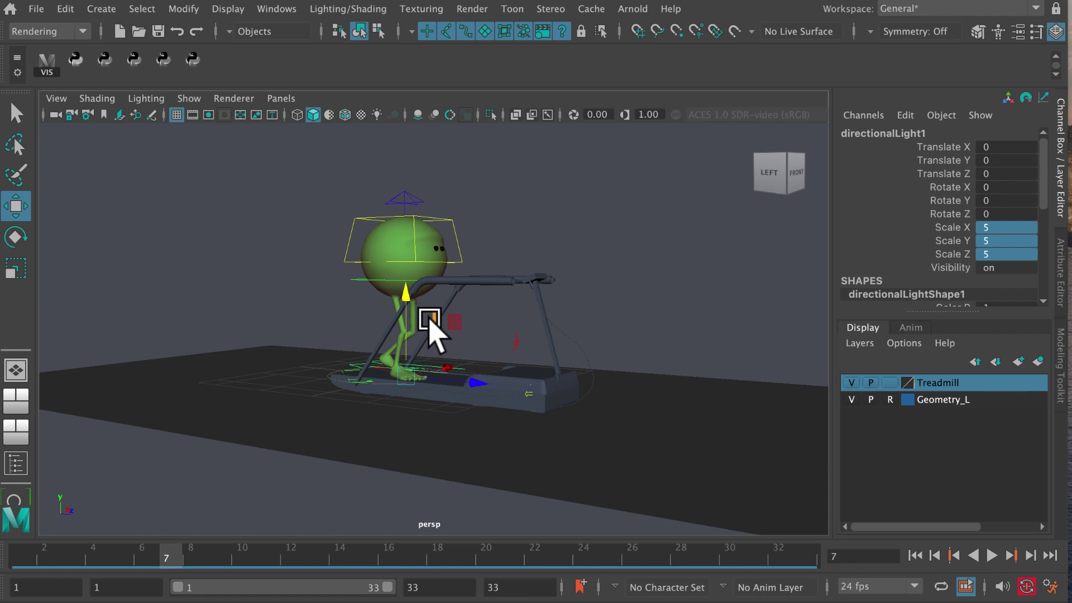
drag(404, 291, 382, 167)
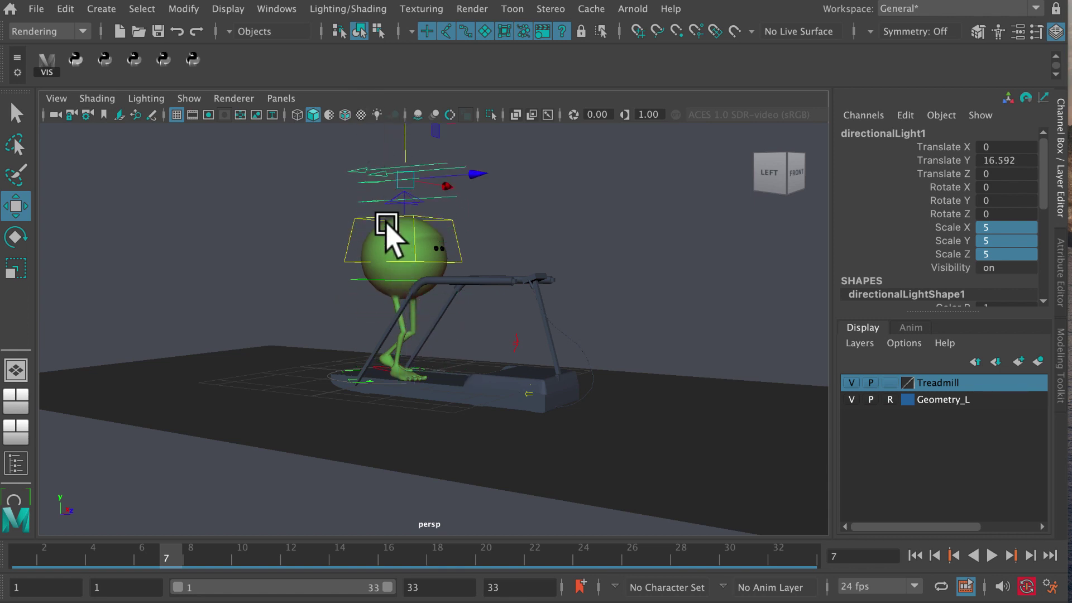
alt+middle_drag(394, 232, 400, 255)
key(e)
drag(452, 264, 400, 158)
drag(460, 212, 454, 203)
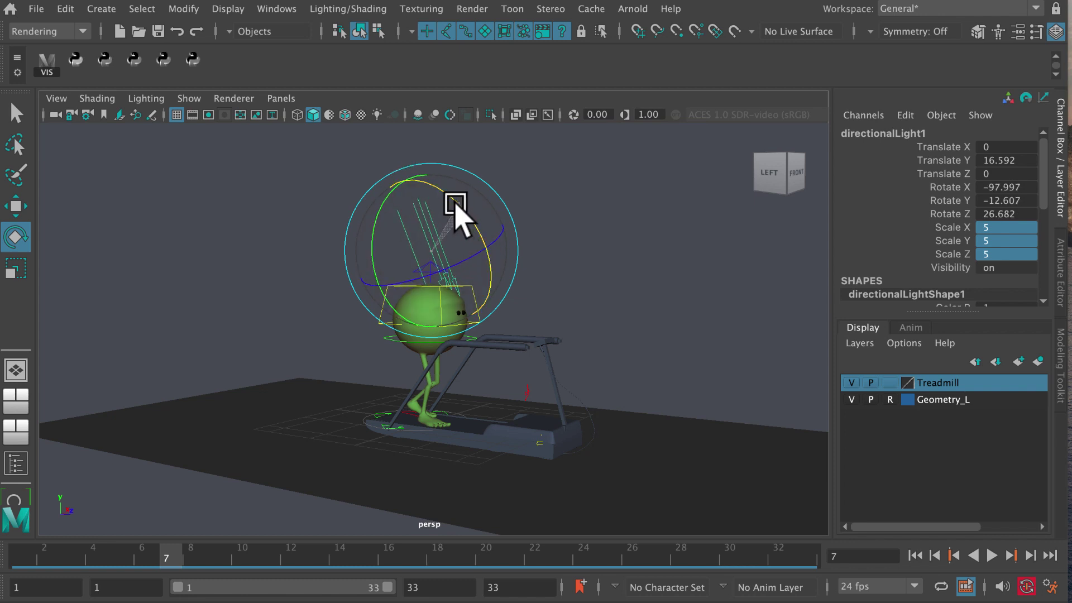
alt+middle_drag(443, 303, 453, 341)
alt+right_drag(453, 340, 404, 319)
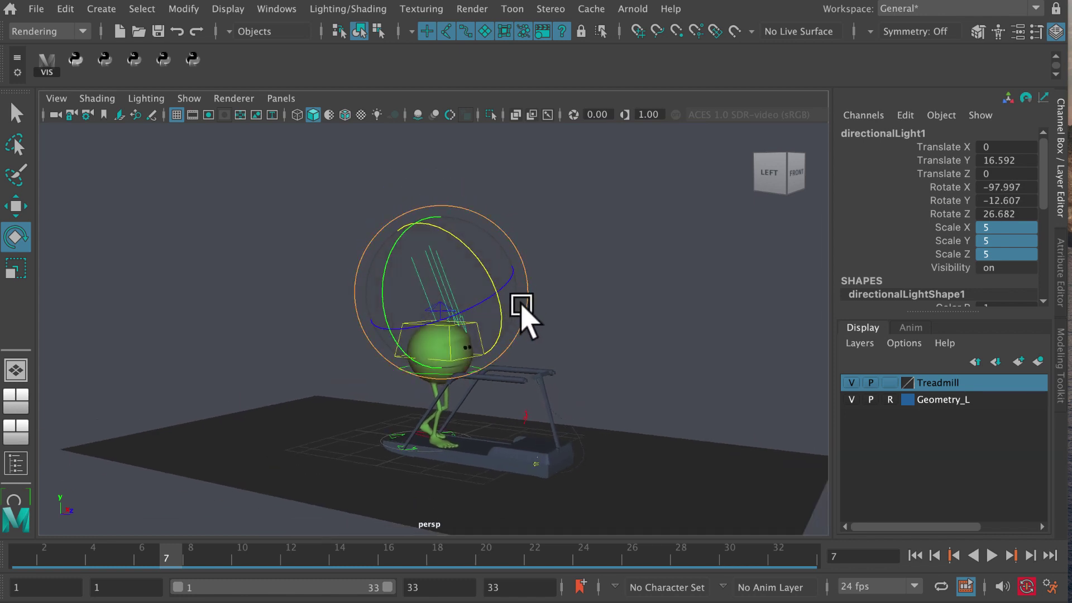
Step: Move the directional light behind and above the character, to about -4.6 in Z and 21.8 in Y
key(w)
drag(514, 299, 469, 249)
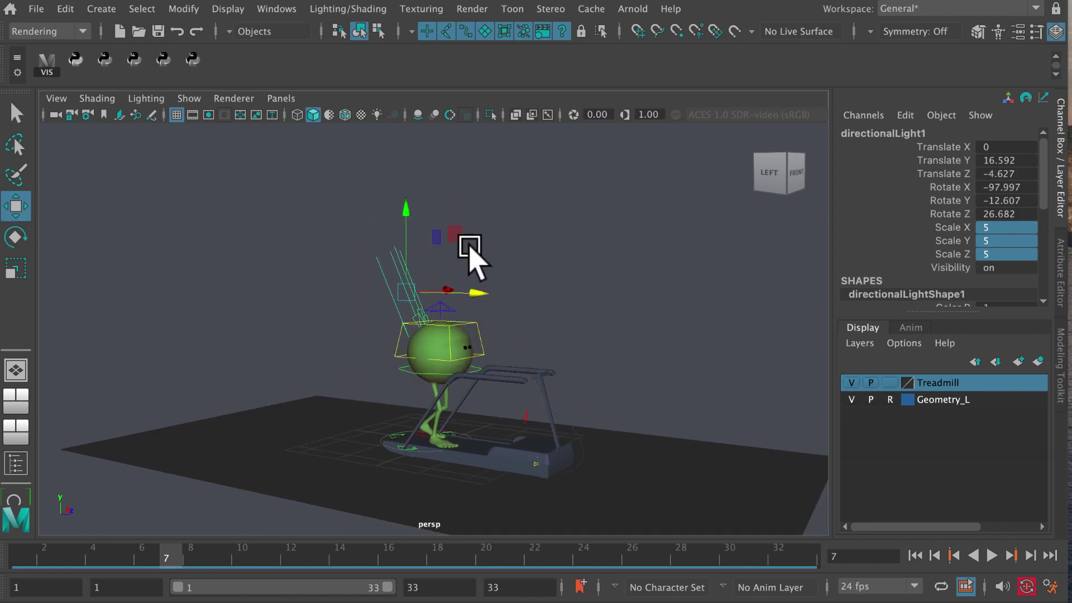
drag(397, 168, 398, 170)
Step: Rotate the directional light to about -127.5, -13.7, 3 so it slants down toward the character and treadmill
alt+drag(419, 340, 474, 335)
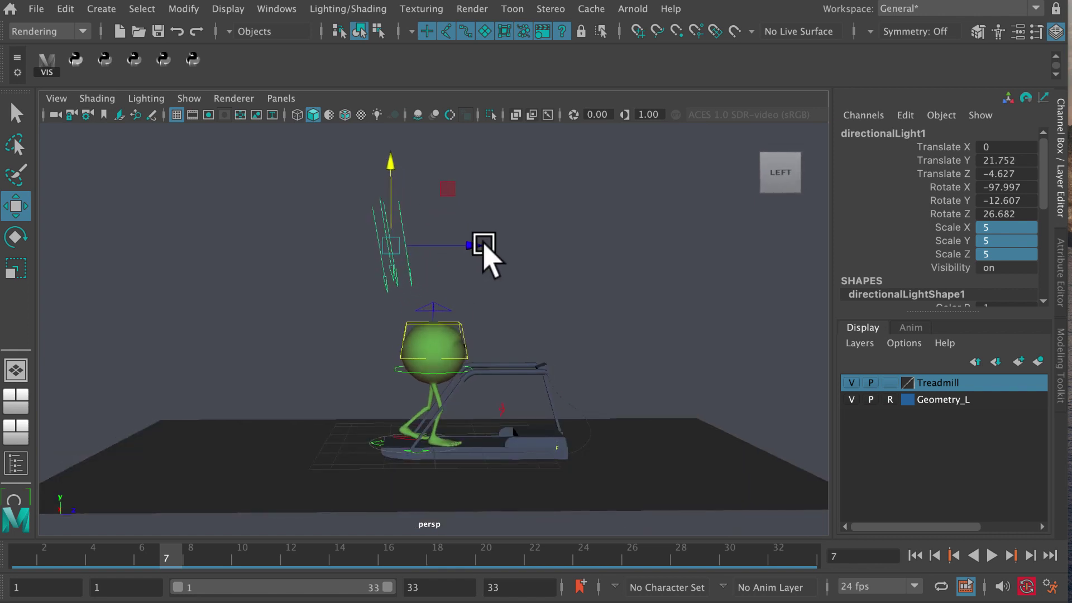
key(e)
drag(475, 232, 402, 282)
drag(526, 246, 571, 329)
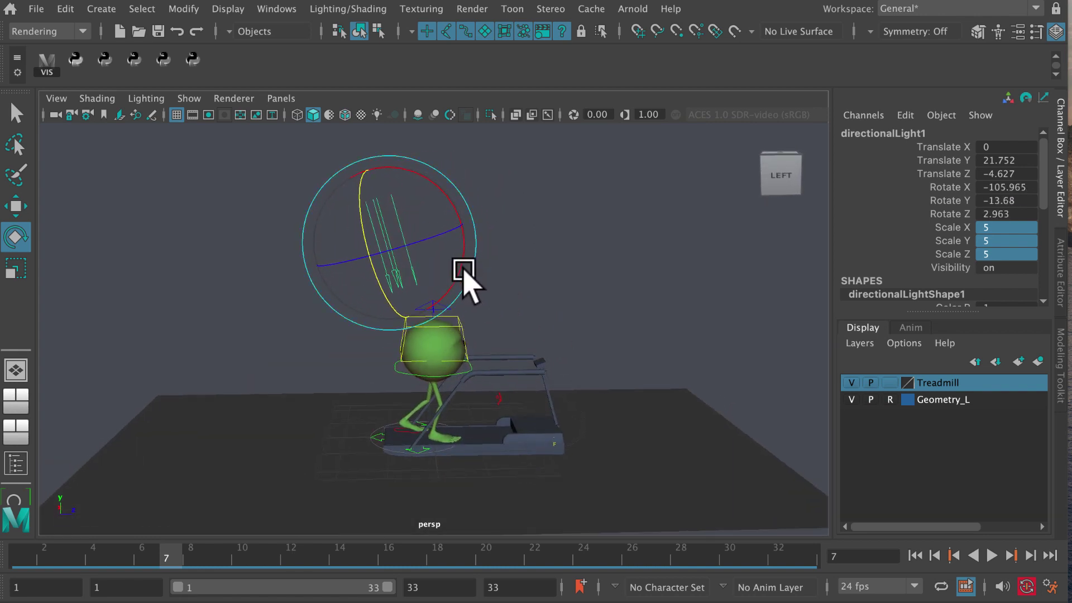
Step: Move the directional light farther behind the character, to about -10.1 in Z
key(w)
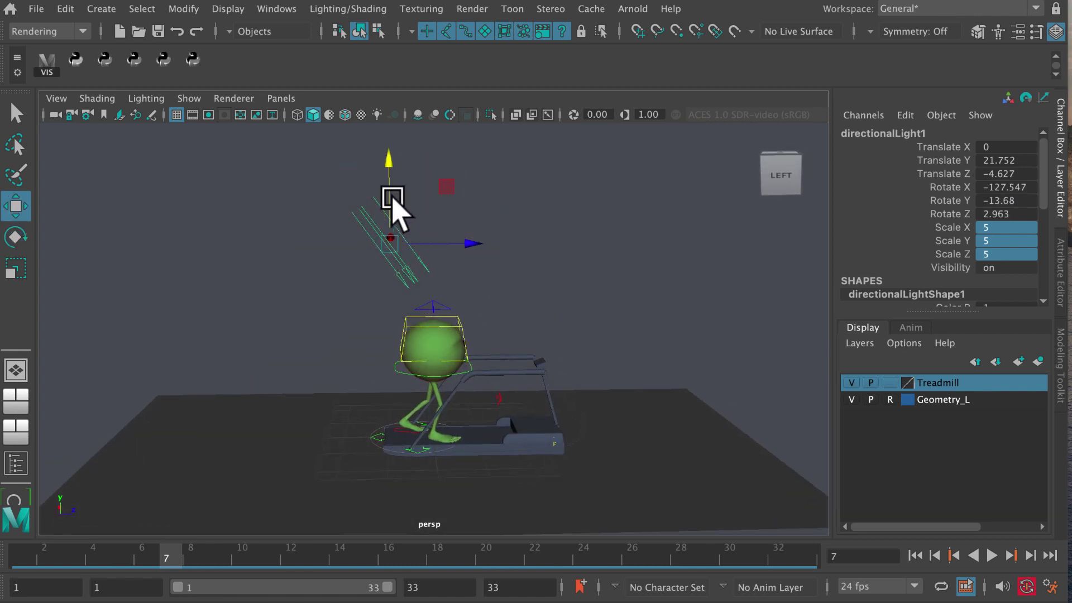
click(388, 179)
alt+drag(422, 238, 423, 270)
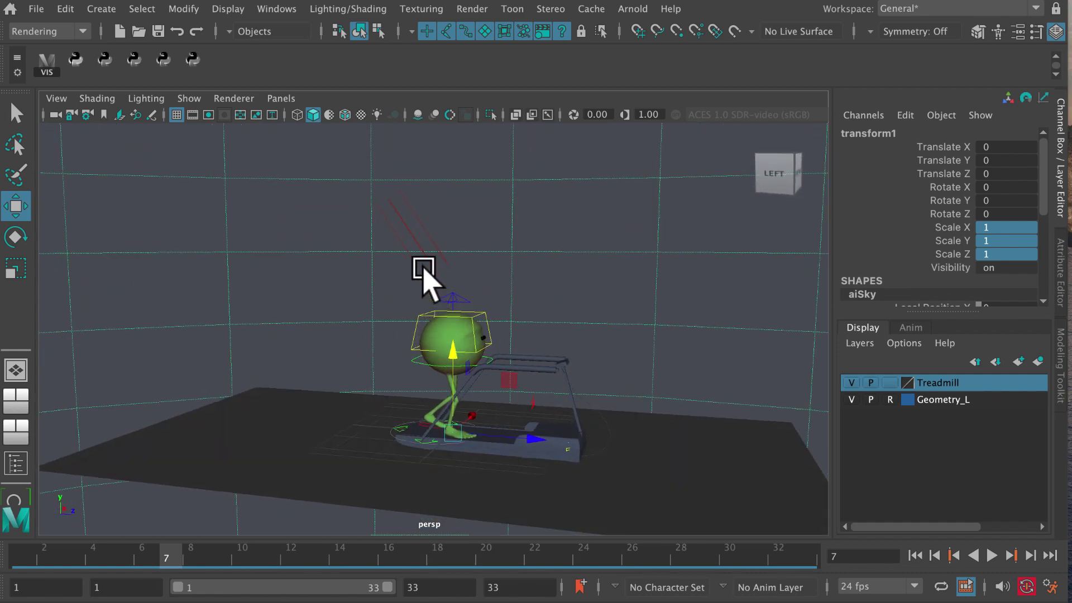
click(405, 220)
drag(497, 238, 447, 292)
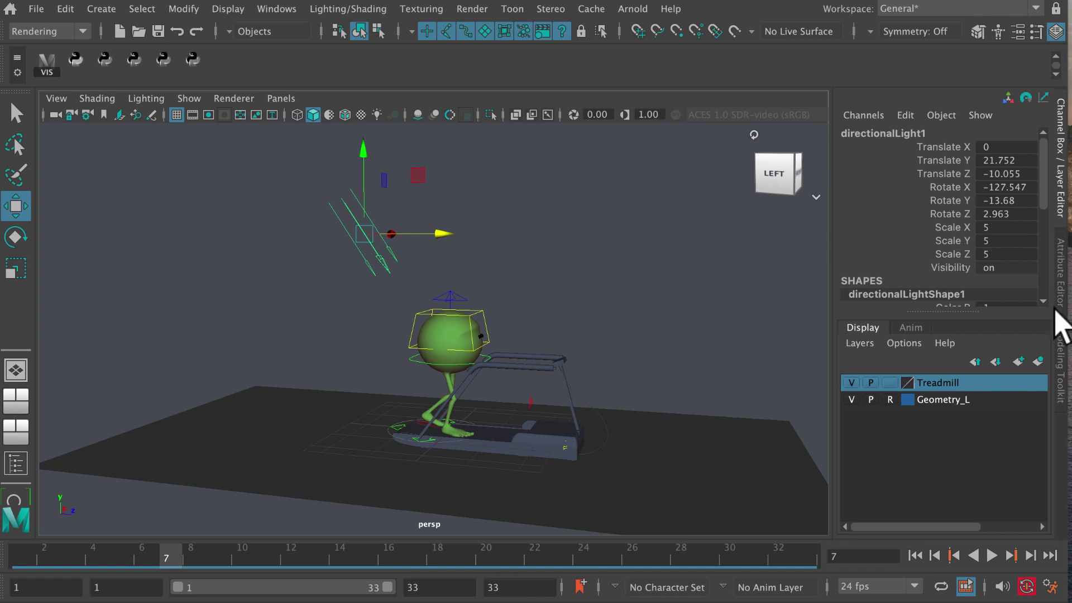
Step: Set the directional light's Arnold Exposure to 2
click(1060, 273)
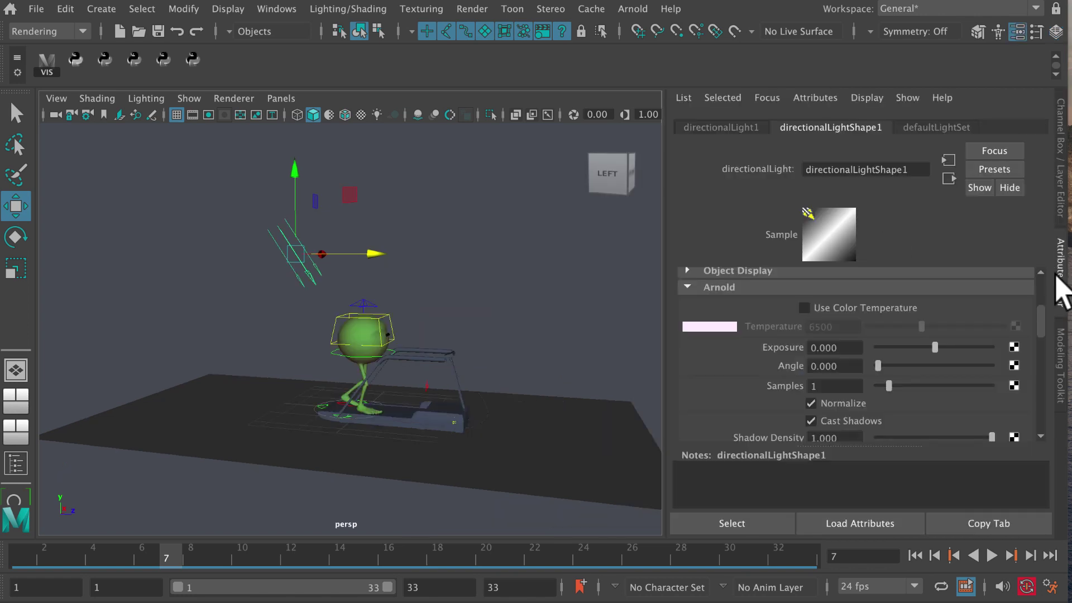
click(687, 287)
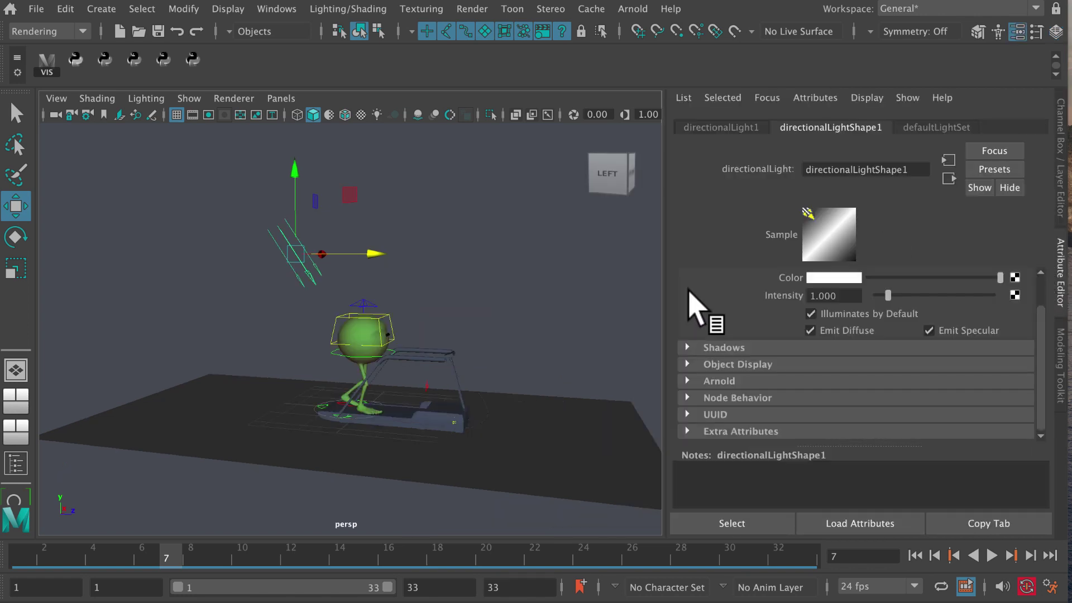
click(686, 381)
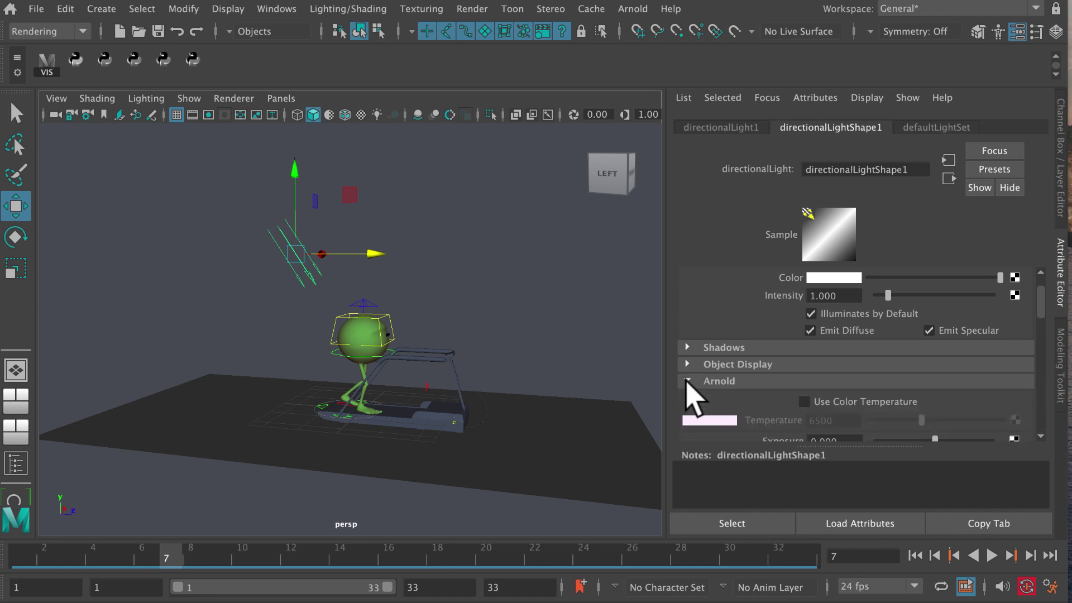
scroll(1044, 329, down, 5)
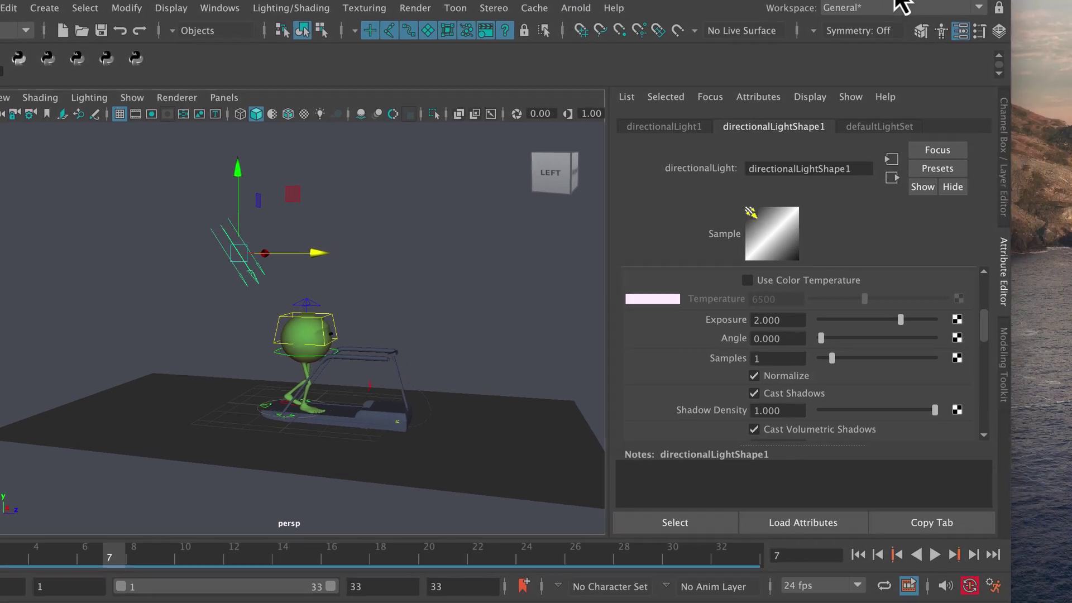
Step: Widen the program window to reach the render tools and render the current frame with the directional light
drag(1008, 133, 1071, 133)
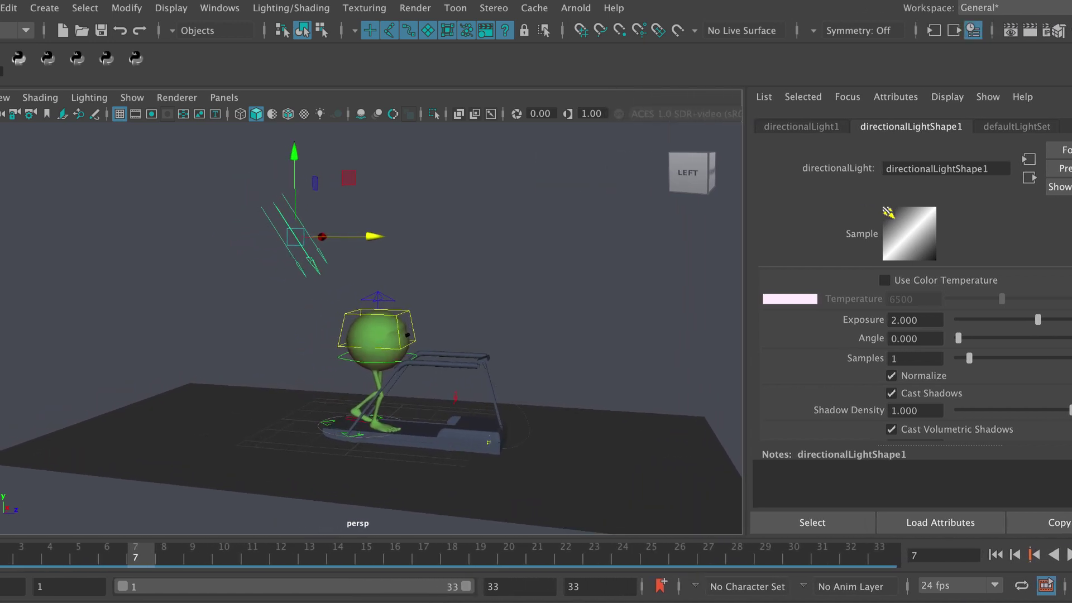
click(1029, 33)
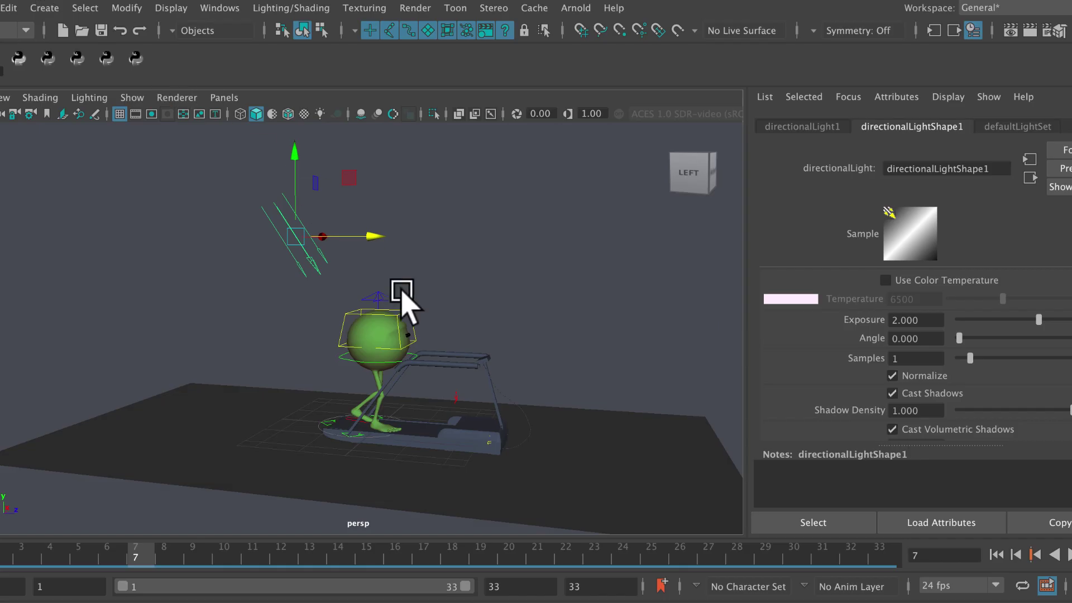
Step: Frame the character and treadmill closely from a three-quarter side angle in the perspective view for rendering
scroll(412, 287, up, 5)
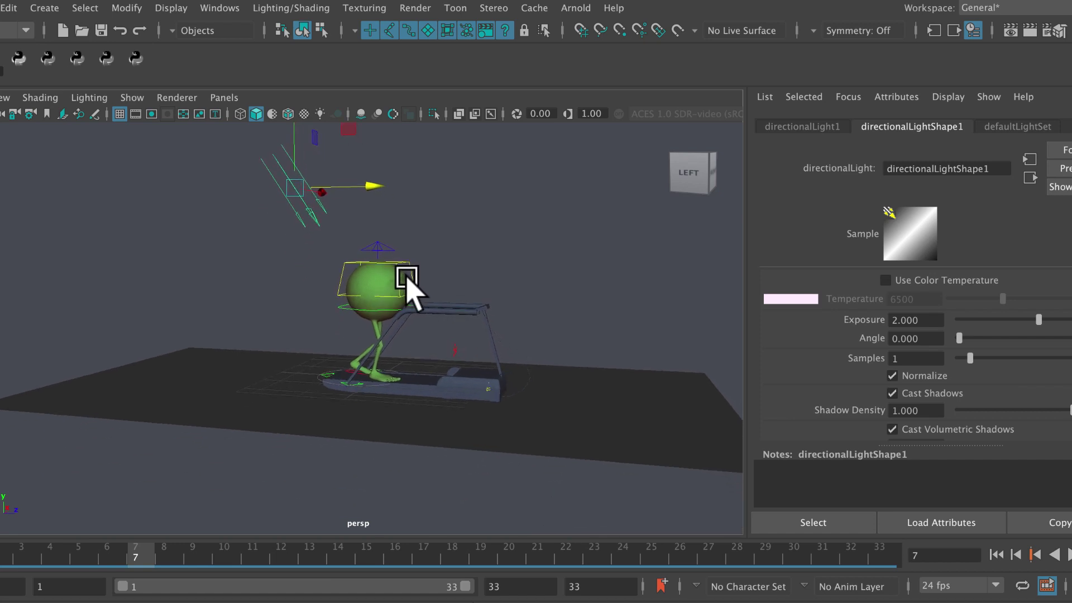
alt+drag(435, 327, 392, 327)
alt+right_drag(392, 327, 430, 345)
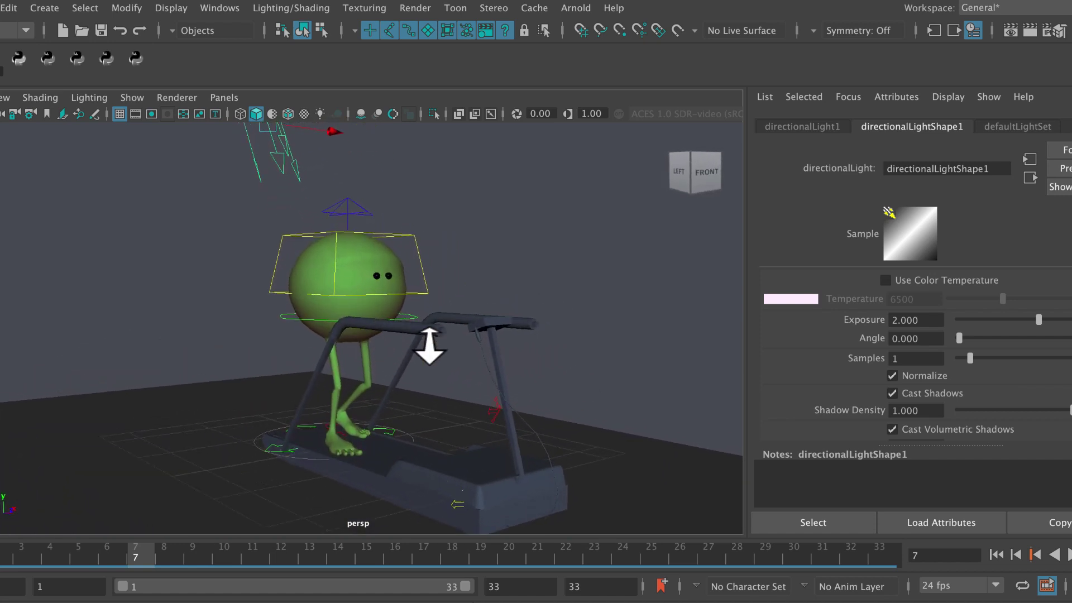
alt+drag(430, 344, 463, 350)
alt+middle_drag(462, 357, 400, 303)
alt+right_drag(400, 303, 421, 318)
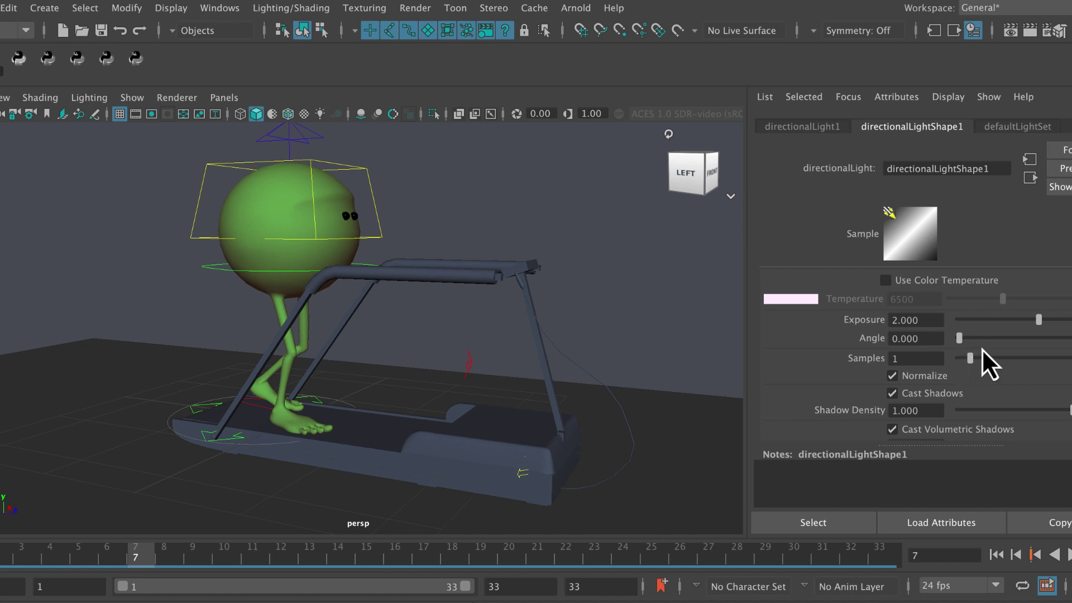
Step: Set the directional light's Angle to 2 to soften its shadows, and render the current frame
click(923, 342)
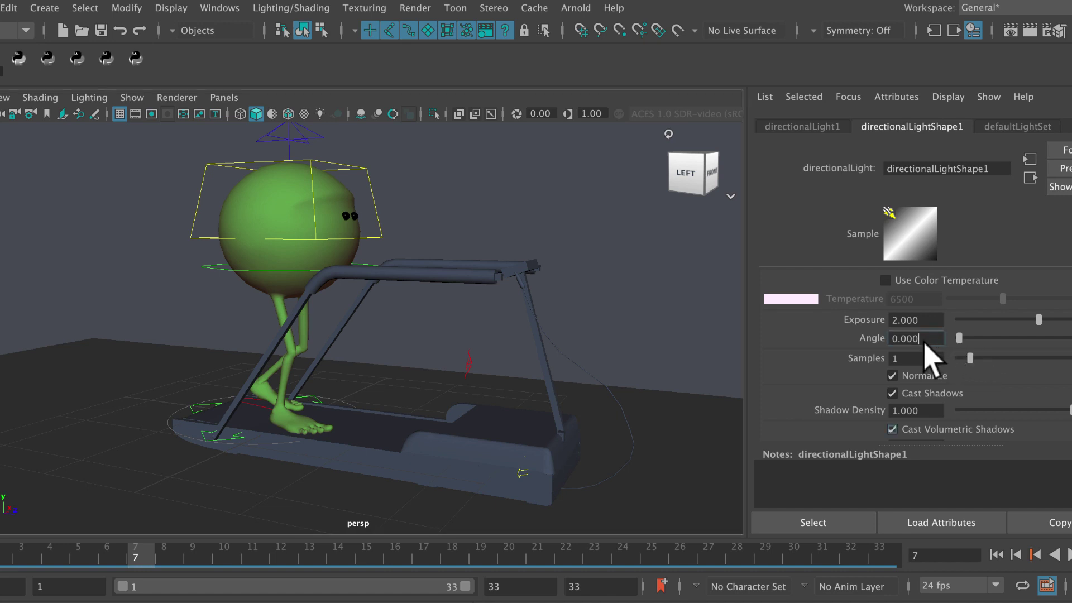
double_click(918, 339)
text(2)
click(1029, 31)
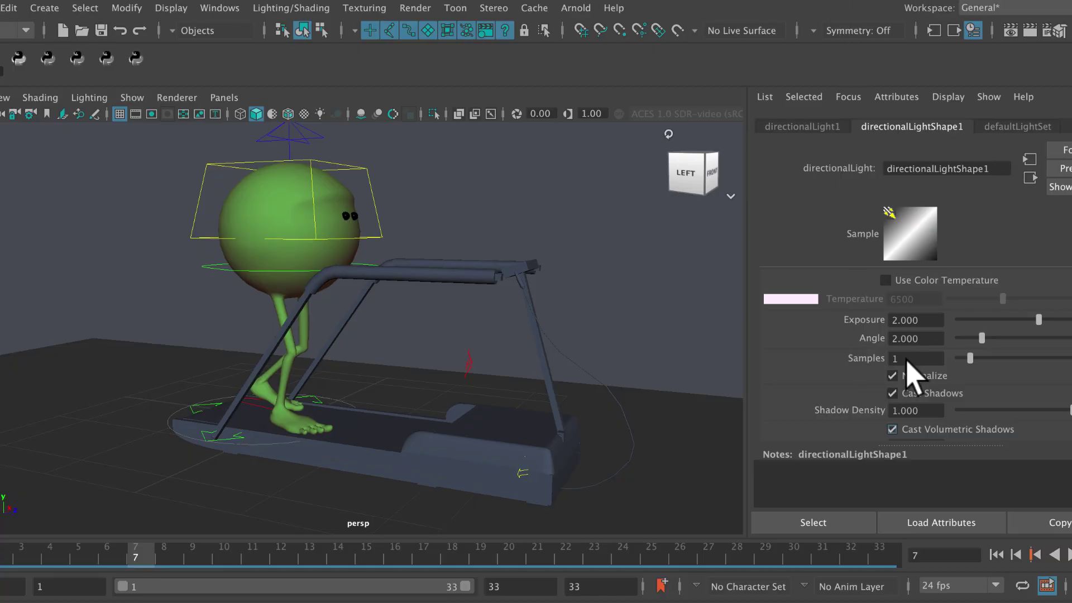
Step: Edit the directional light's Samples value and render the current frame again
click(892, 360)
click(1027, 39)
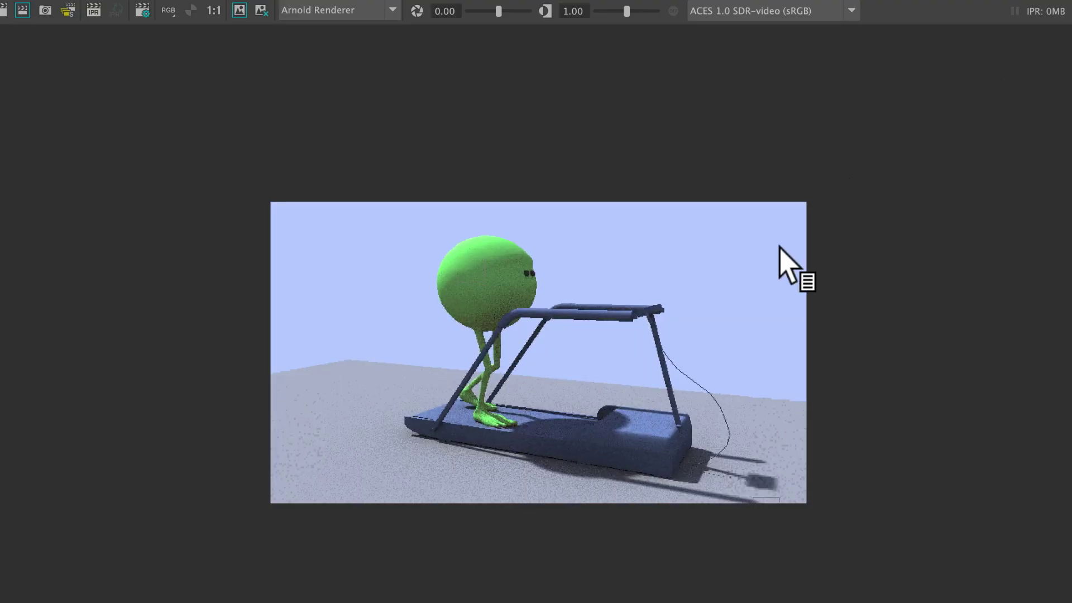